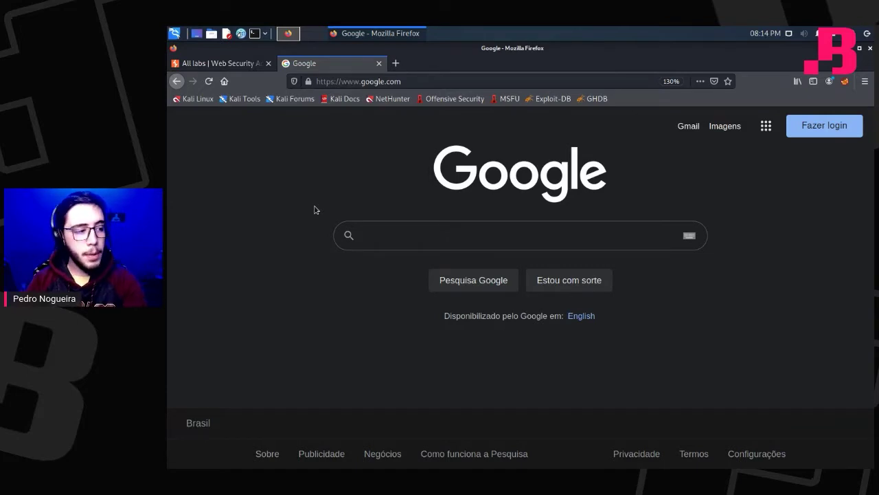
Search Google for 'endereço' and scroll through the results.
left_click(365, 238)
type("end")
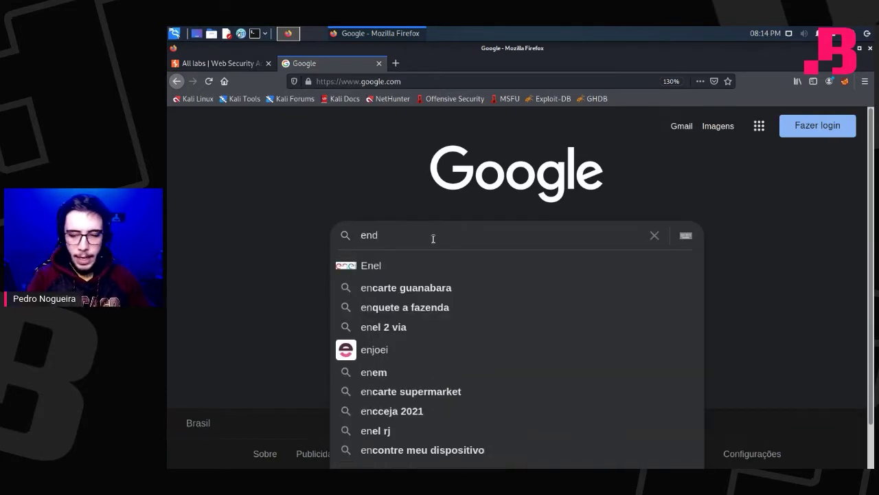
type("ereço")
key("Return")
scroll(433, 238, "down", 5)
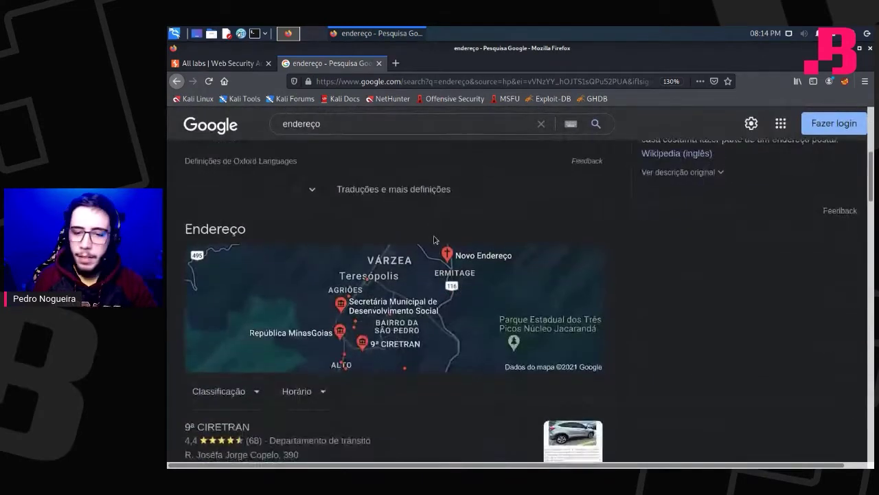
scroll(434, 237, "down", 5)
scroll(435, 234, "down", 3)
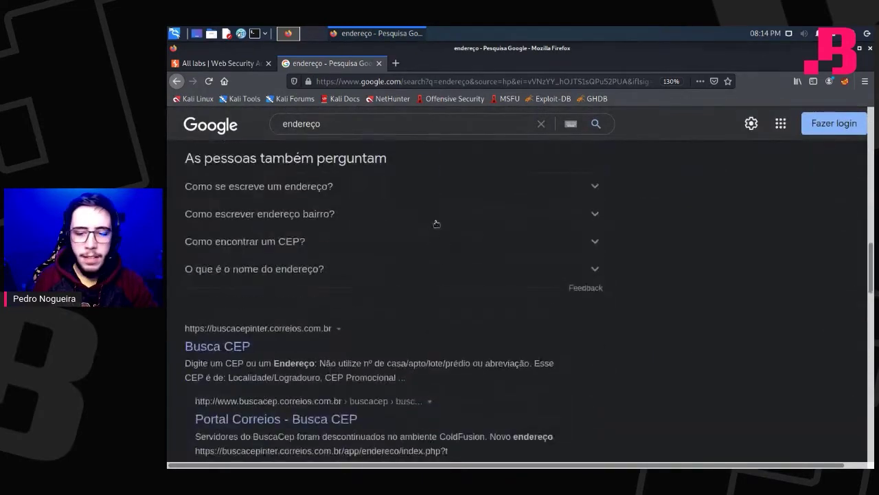
scroll(530, 247, "down", 3)
Reselect the search query and dismiss the snapshot prompt that appeared.
key("slash")
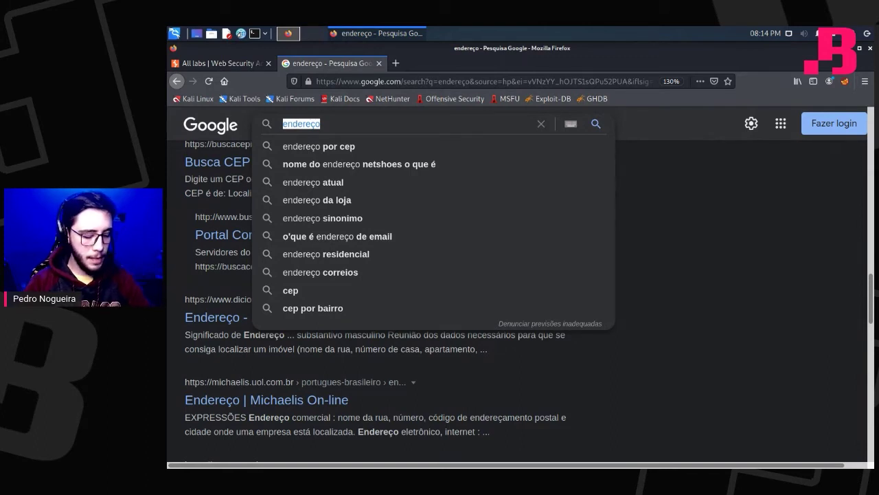
key("super+t")
key("Escape")
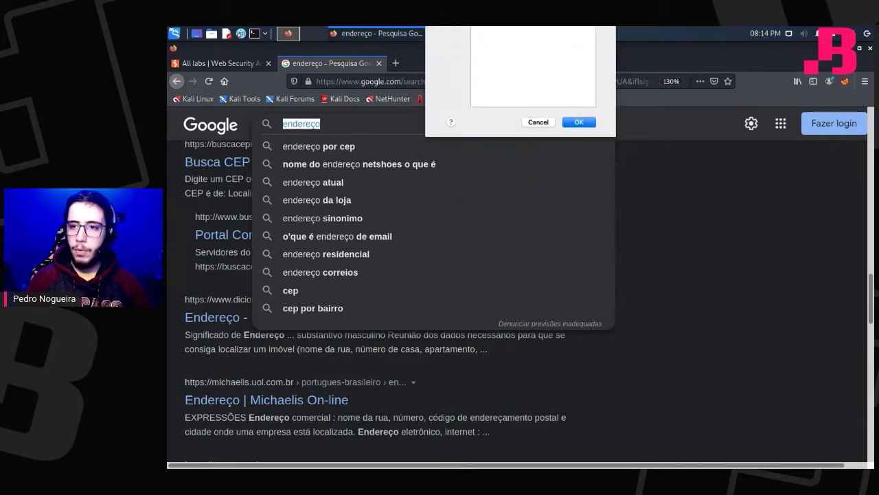
Open a new tab and load the Google homepage.
left_click(395, 63)
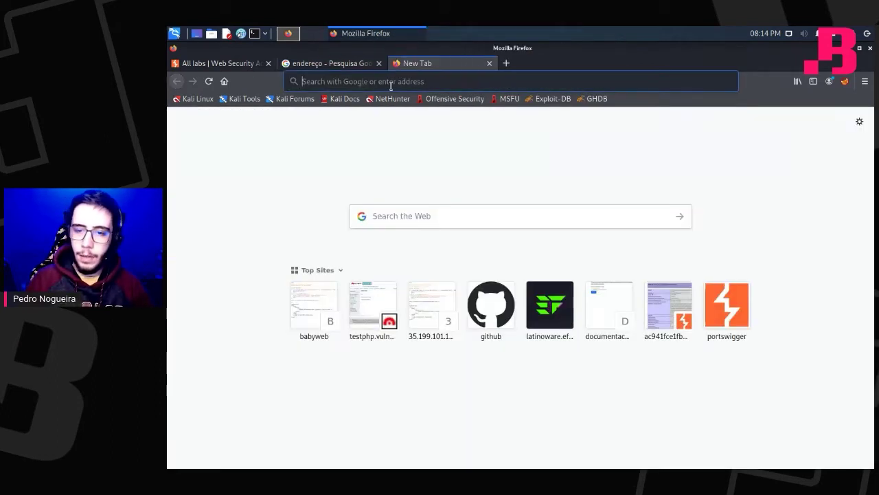
type("google.com/")
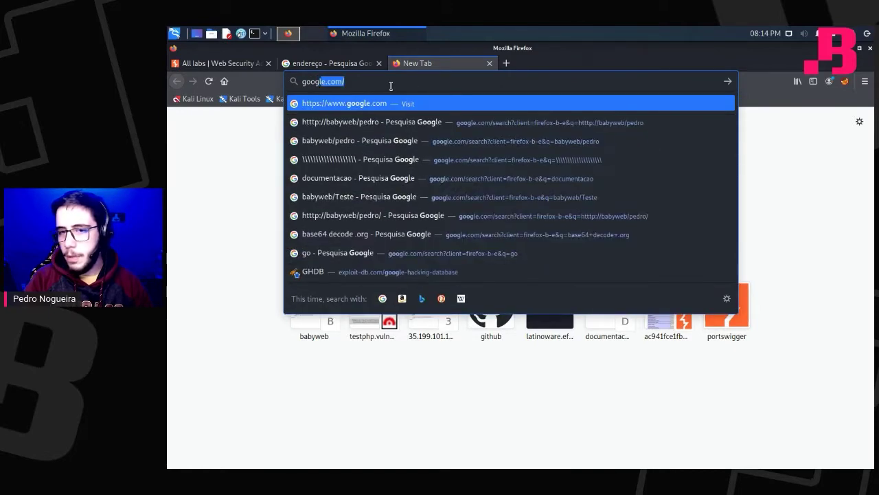
key("Return")
Search 'exploit db google hacking', open the Google Hacking Database, then return to the endereço tab.
type("exp")
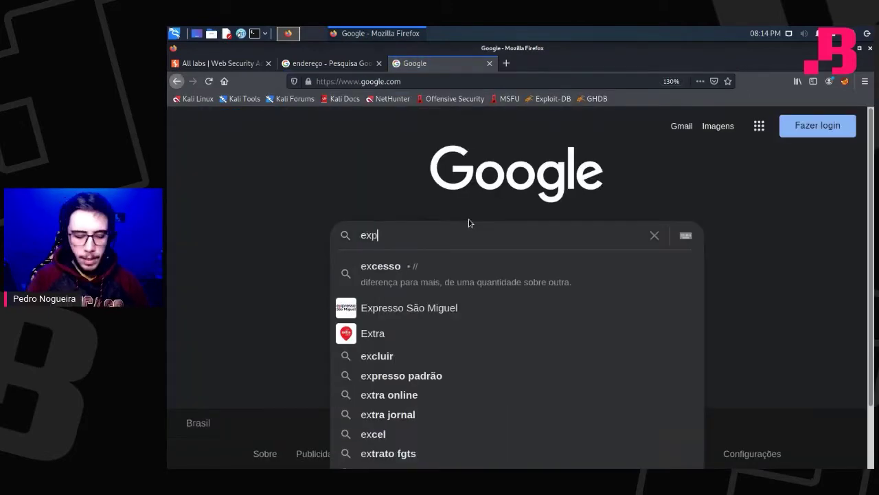
type("loit db google hacking")
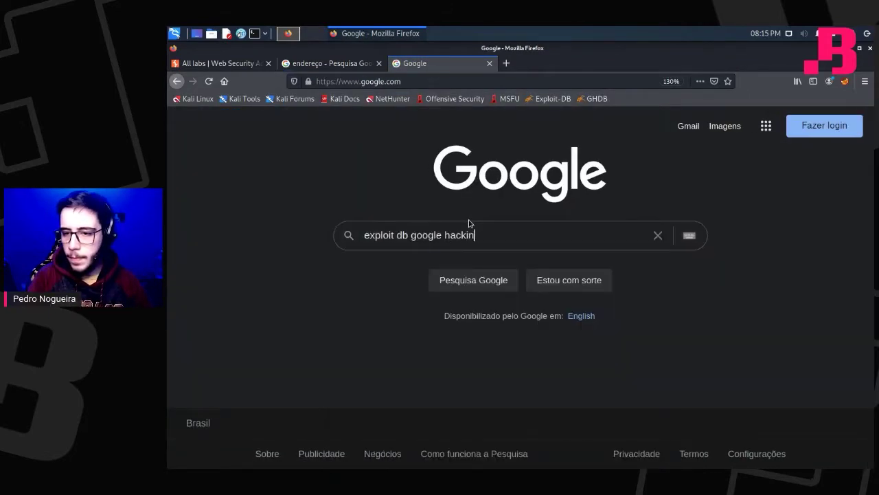
key("Return")
left_click(375, 248)
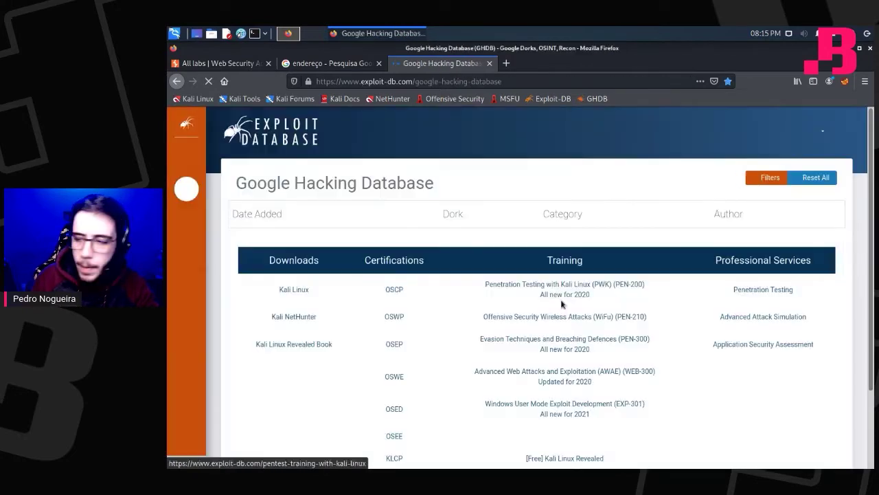
scroll(585, 295, "down", 2)
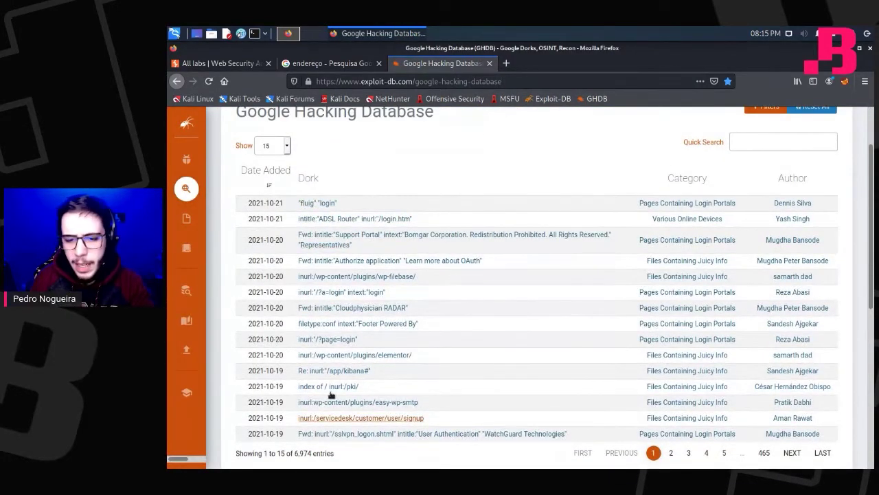
left_click(332, 63)
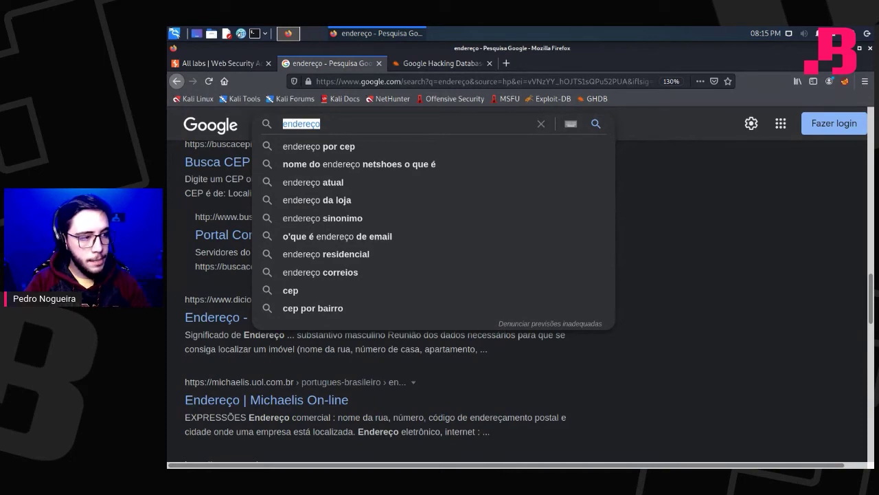
Run a filetype:txt Google search and open the Development West Coast result in a background tab.
type("filery")
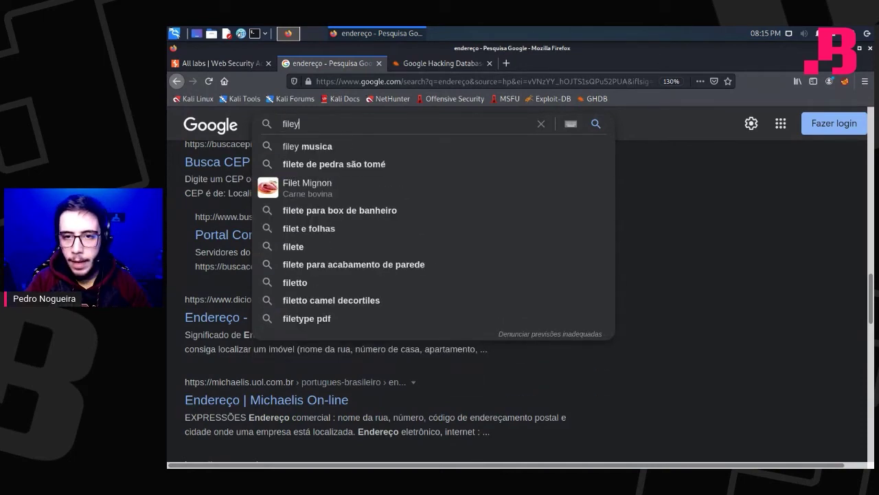
key("BackSpace")
key("BackSpace")
type("type")
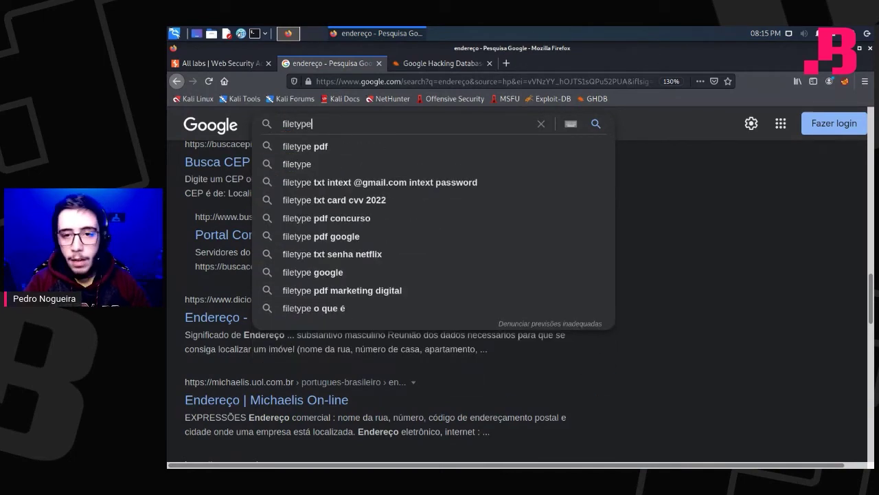
type(":")
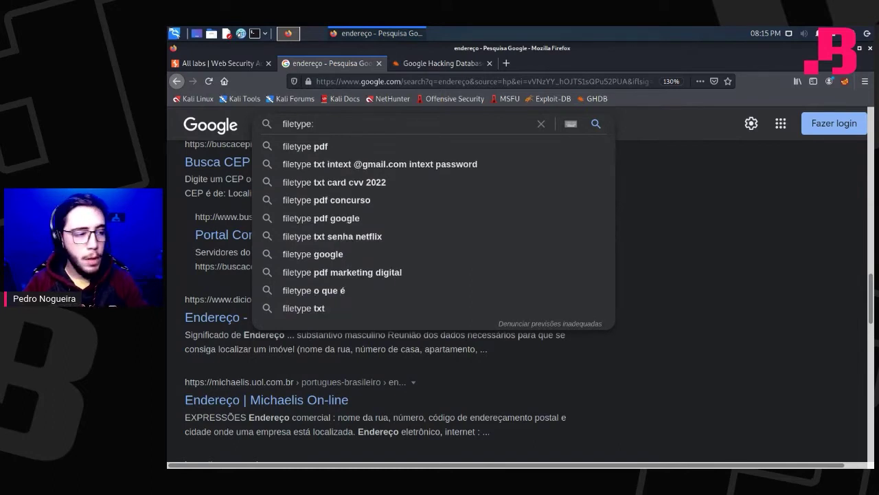
type("txt")
key("Return")
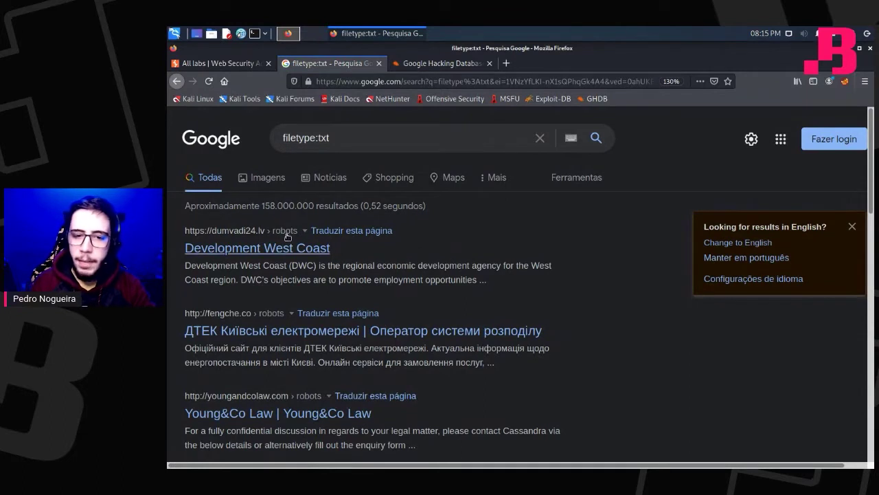
middle_click(285, 249)
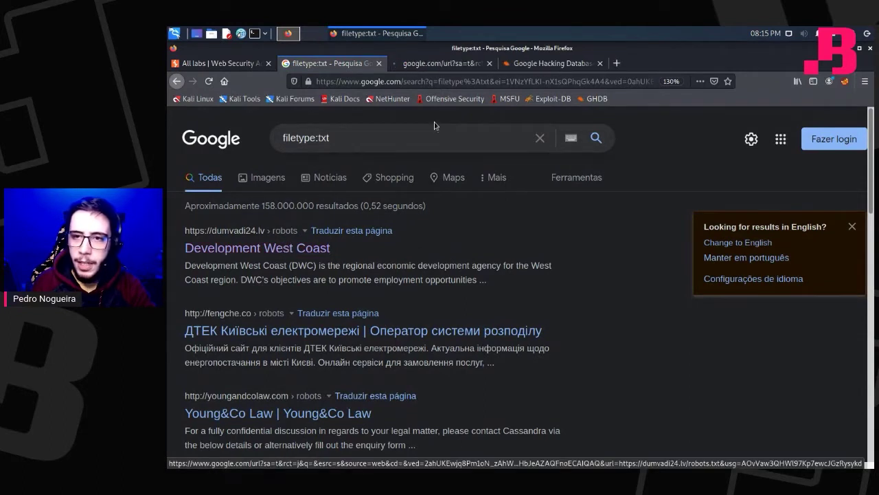
In the result's robots.txt, highlight the User-agent and Disallow rules and the word administrator.
left_click(435, 67)
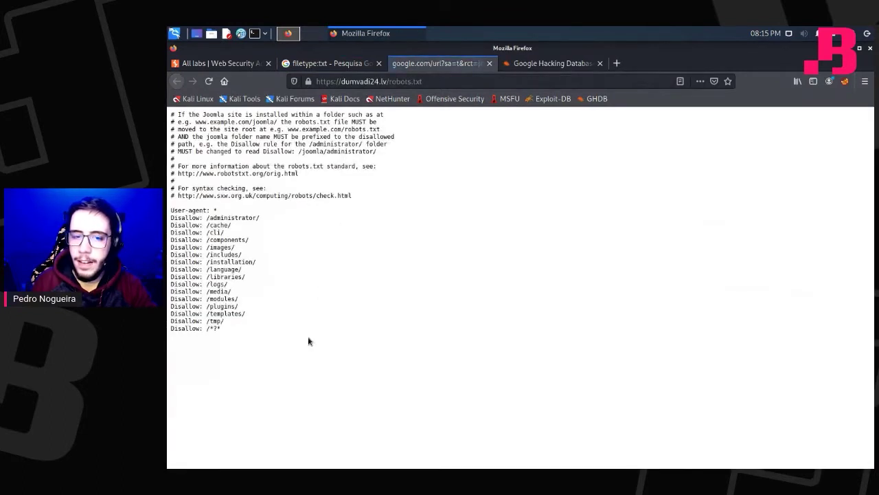
left_click_drag(308, 339, 171, 210)
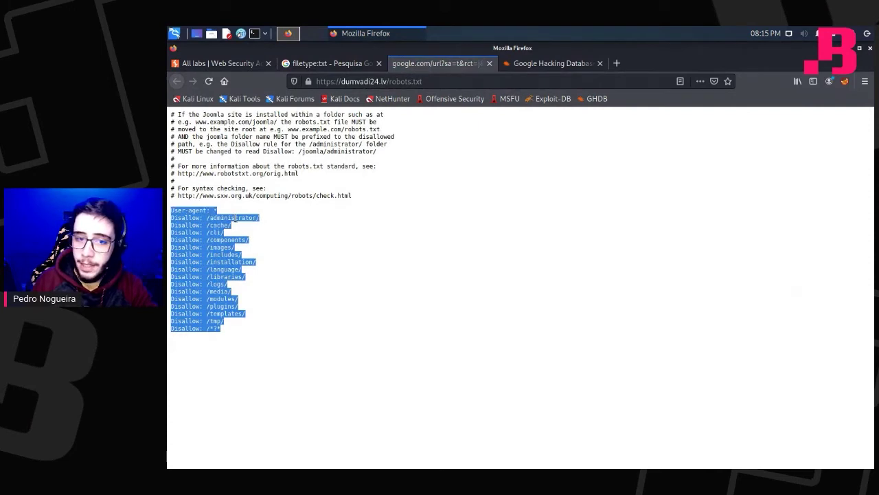
double_click(236, 218)
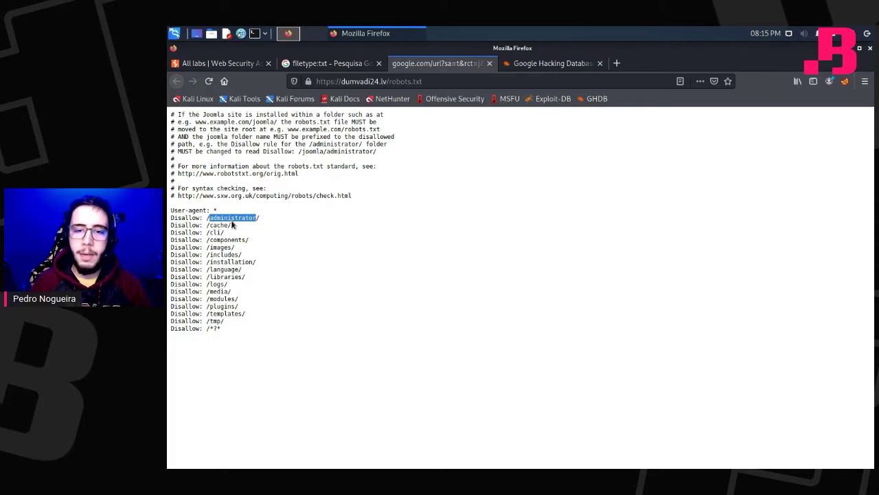
Exit the virtual machine's full screen and select robots.txt in the address bar.
key("super+c")
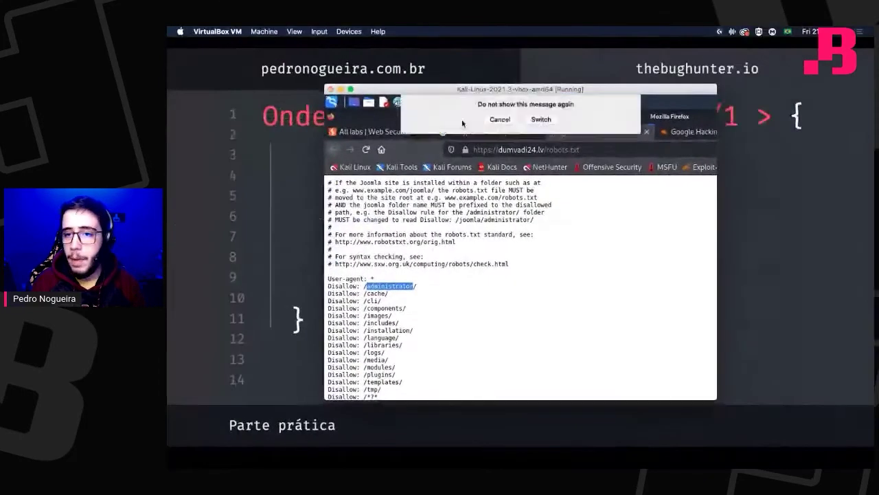
left_click(347, 88)
left_click(500, 155)
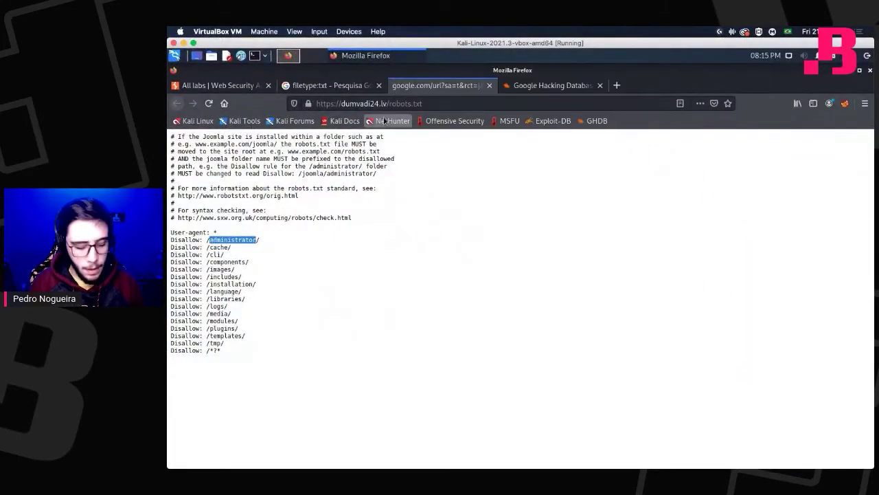
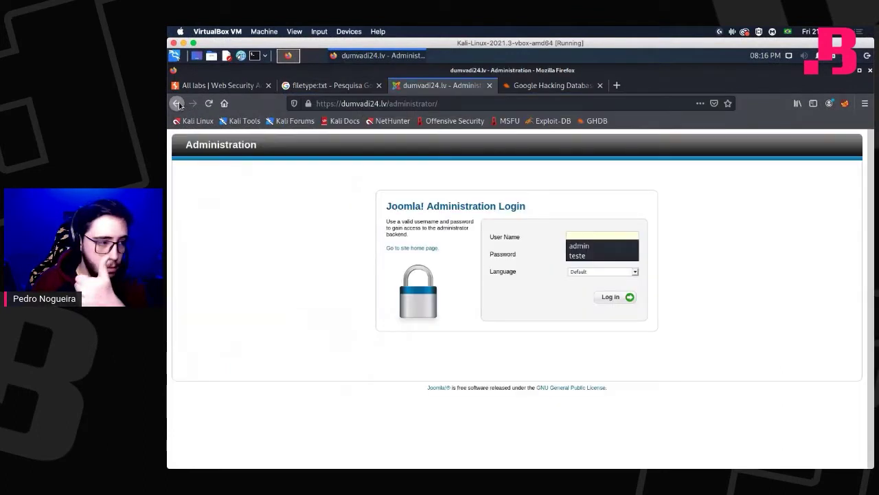
Go back to robots.txt, highlight its User-agent and Disallow rules, and return to the filetype:txt results.
left_click(177, 103)
left_click_drag(221, 352, 172, 232)
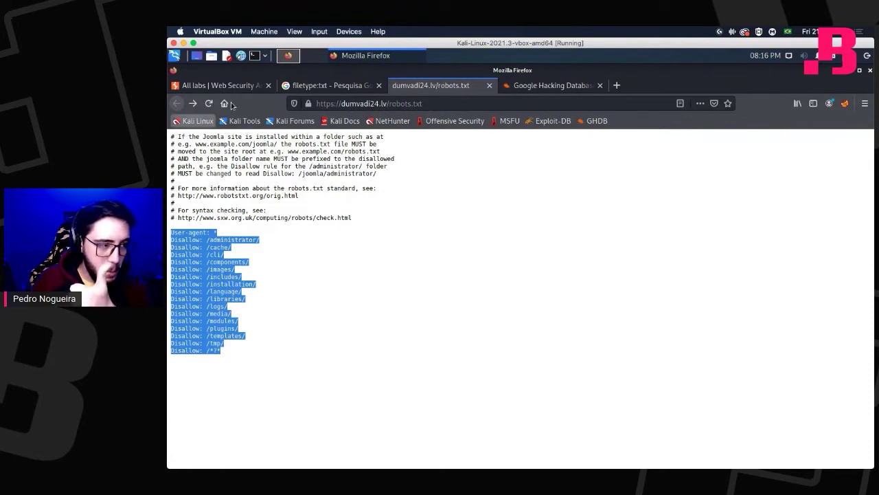
left_click(325, 88)
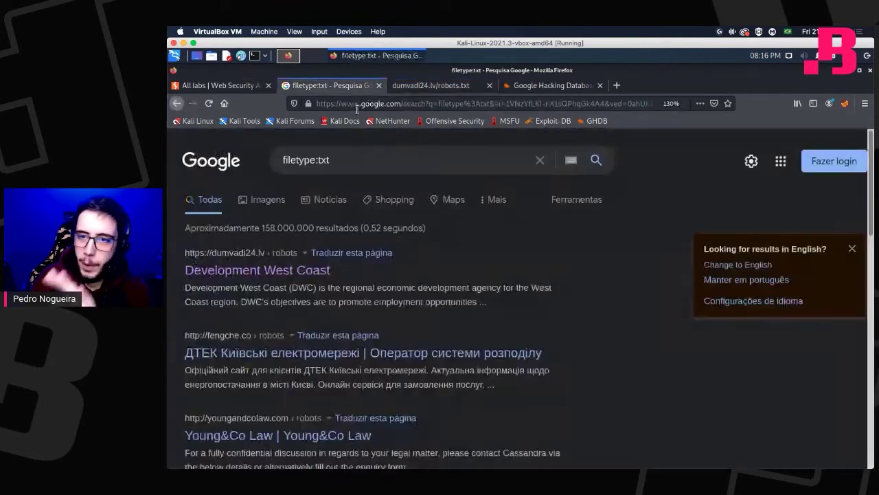
Replace the Google query with inurl:robots.txt and run the search.
left_click(350, 166)
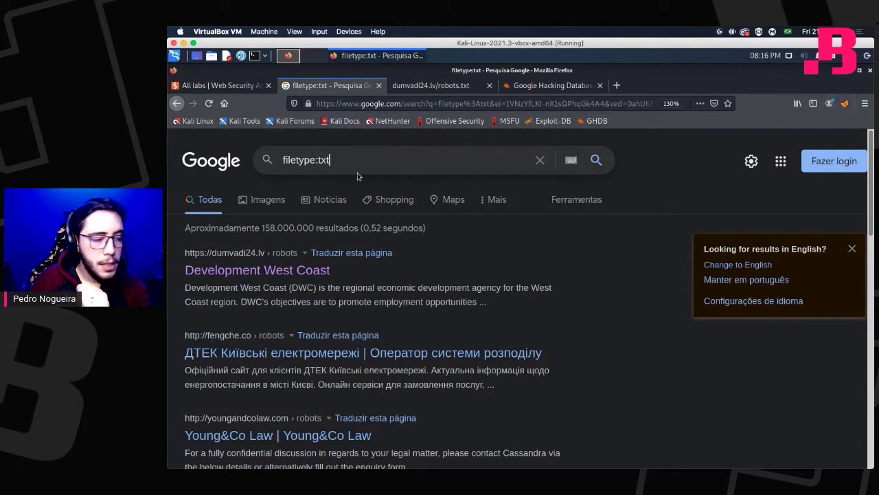
left_click_drag(354, 165, 190, 151)
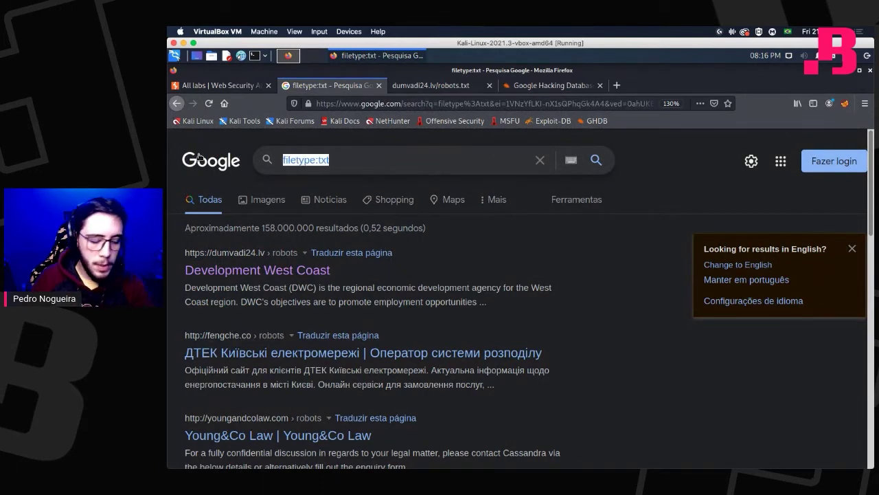
type("inurl")
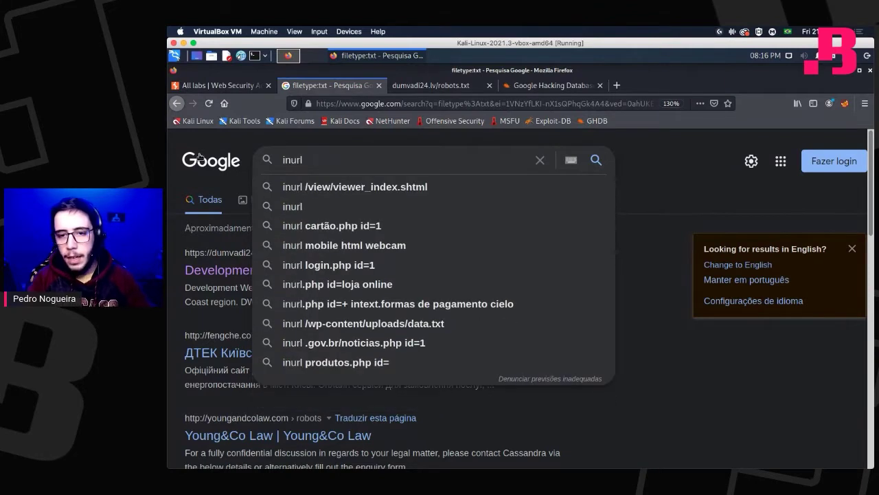
type(":")
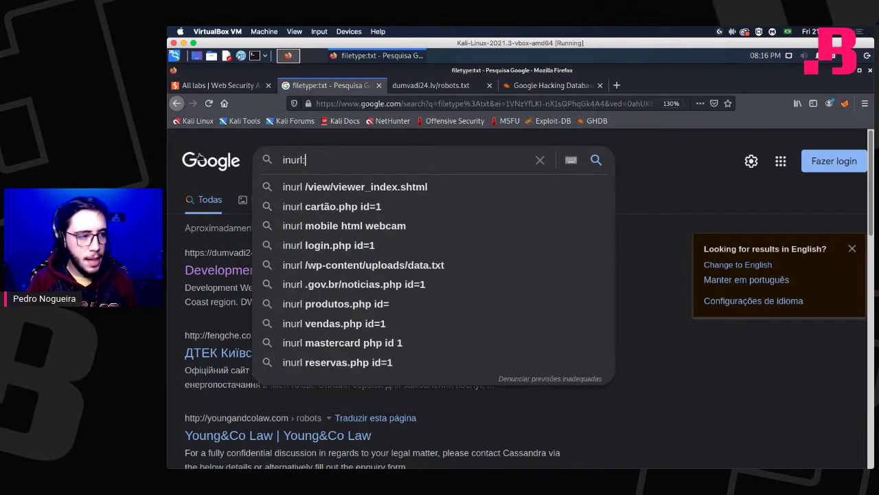
type("robots")
key("BackSpace")
key("BackSpace")
key("BackSpace")
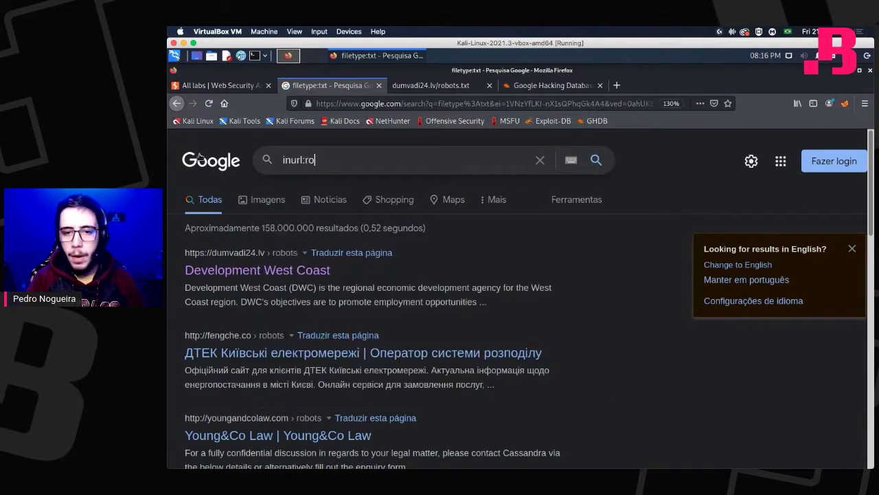
type("ots.txt")
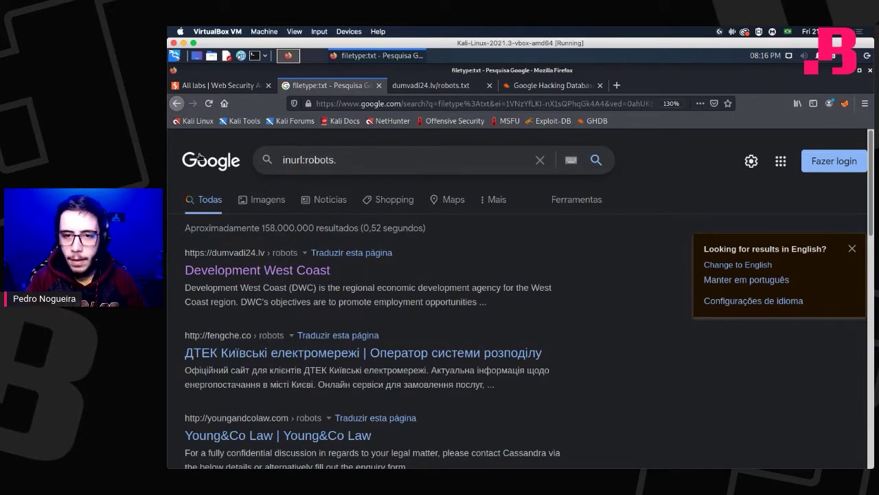
key("Return")
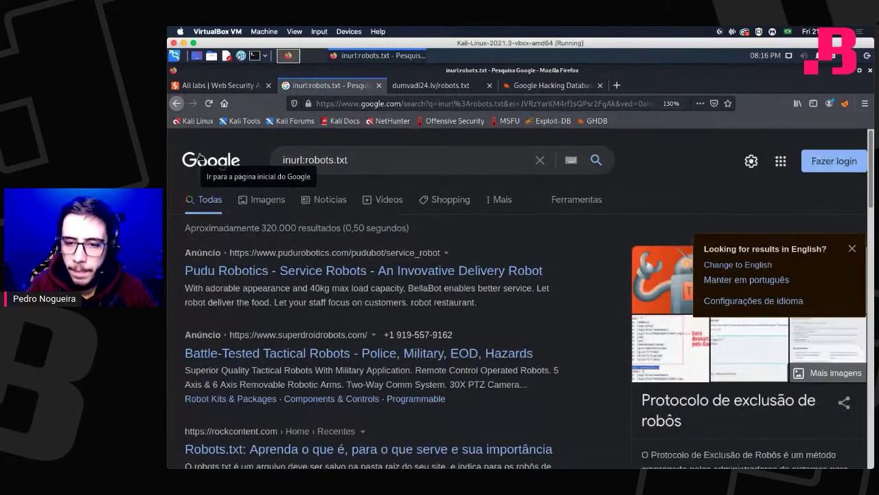
Visit the Rock Content robots.txt article, then return to the inurl:robots.txt results.
scroll(343, 273, "down", 3)
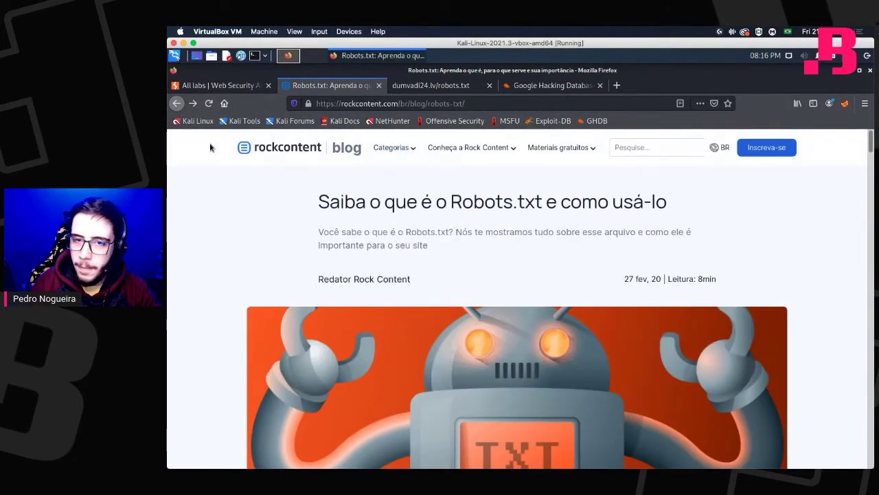
left_click(177, 104)
scroll(302, 176, "down", 3)
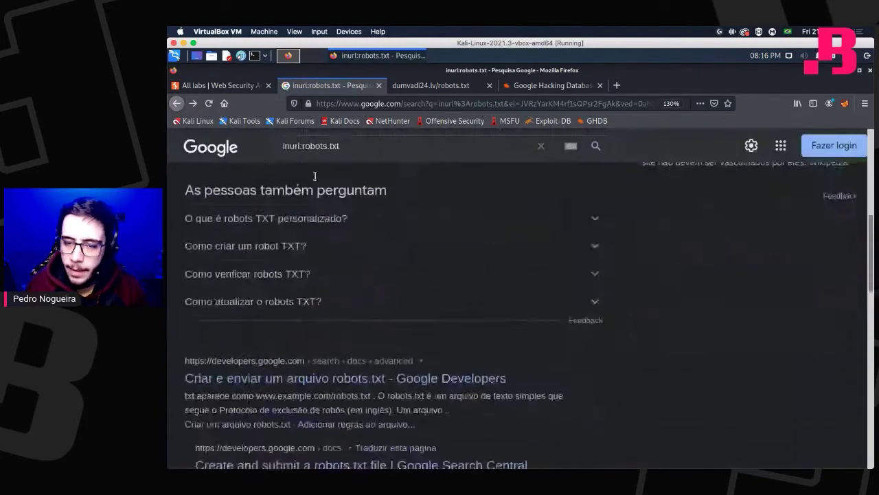
scroll(324, 167, "up", 6)
Add filetype:txt to the query and search for inurl:robots.txt filetype:txt.
left_click(361, 157)
type("f")
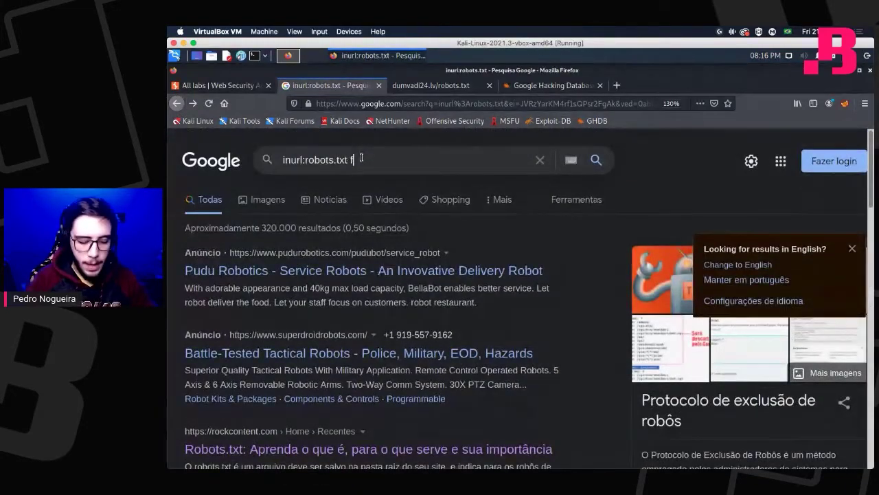
type("ile")
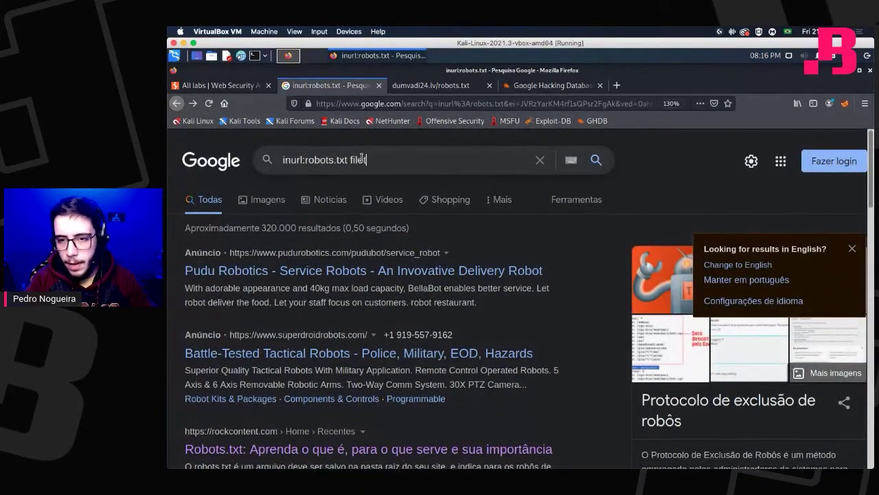
type("type")
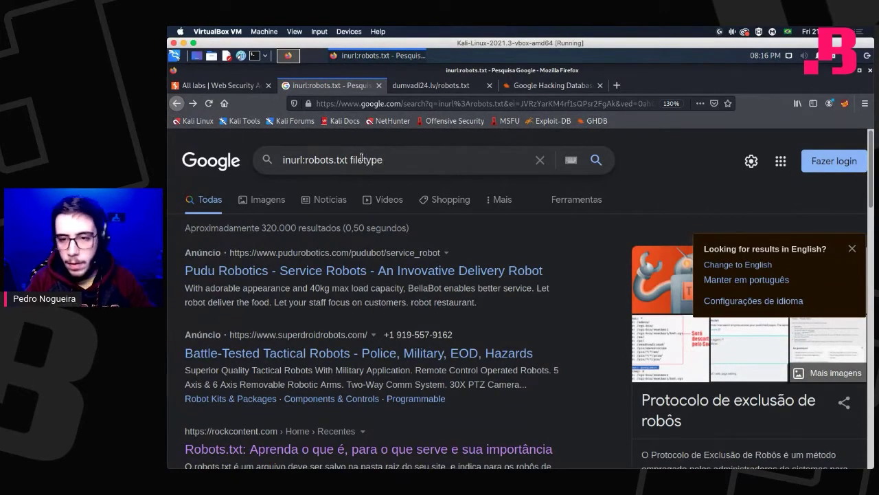
type(":txt")
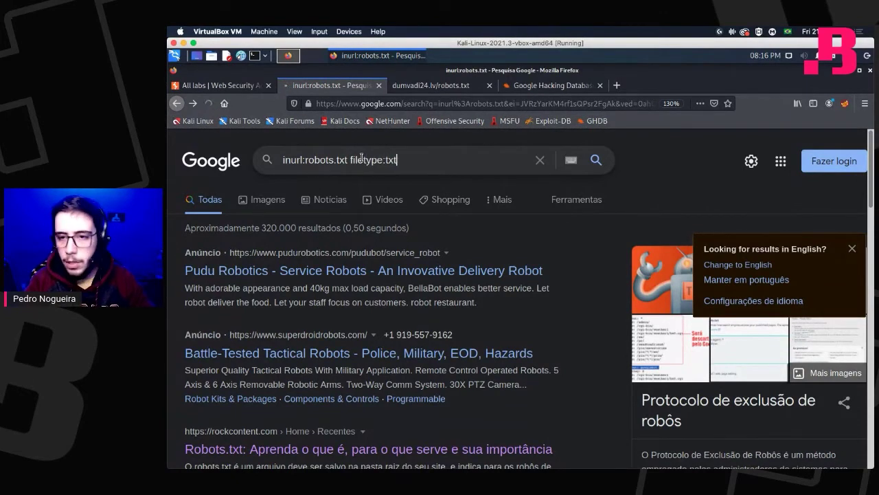
key("Return")
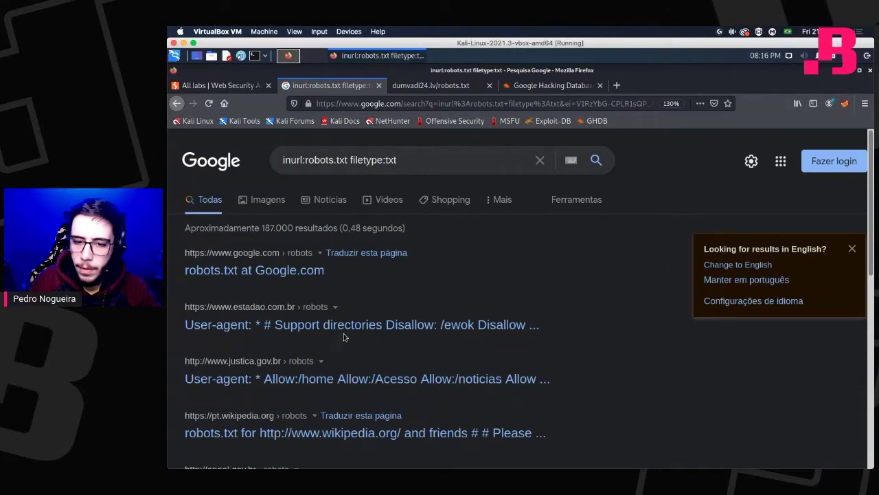
Scroll the combined results, then delete inurl:robots.txt so only filetype:txt remains.
scroll(342, 328, "down", 1)
scroll(343, 323, "down", 3)
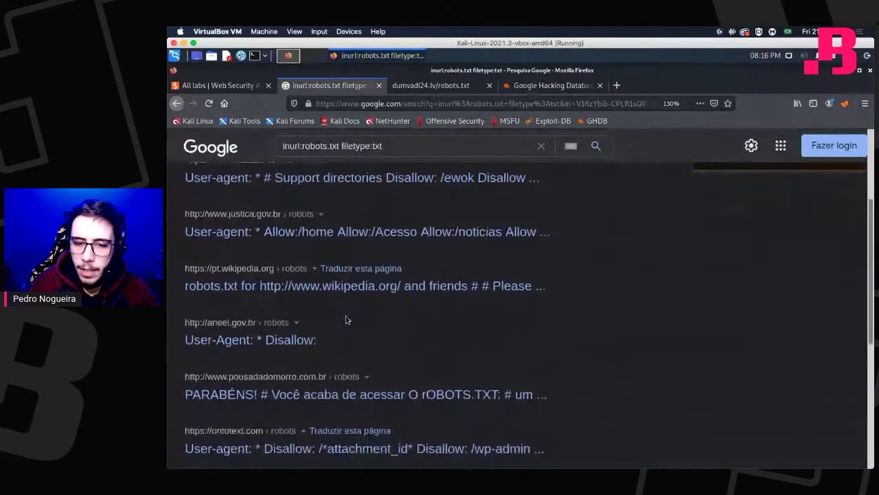
scroll(342, 320, "down", 2)
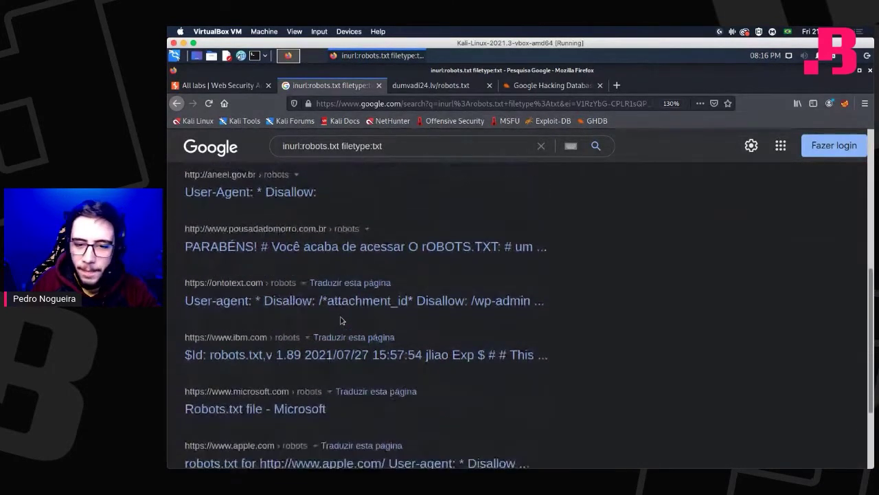
scroll(342, 320, "up", 1)
left_click_drag(341, 147, 262, 151)
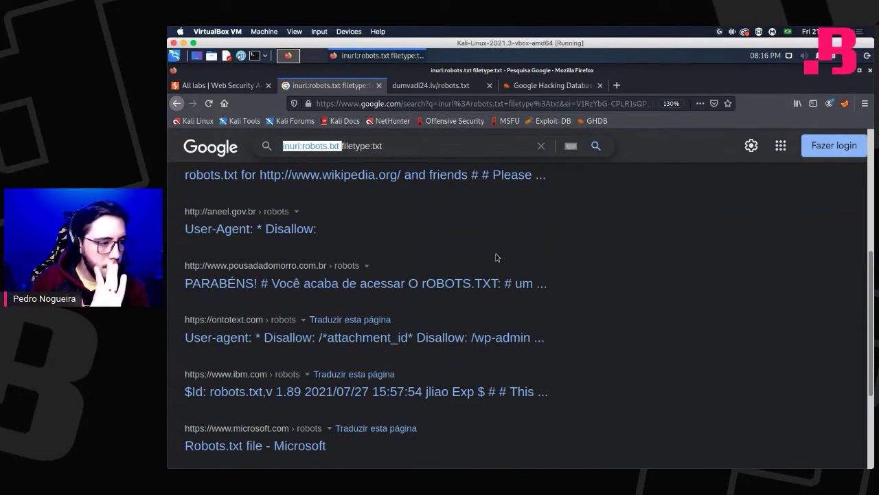
key("BackSpace")
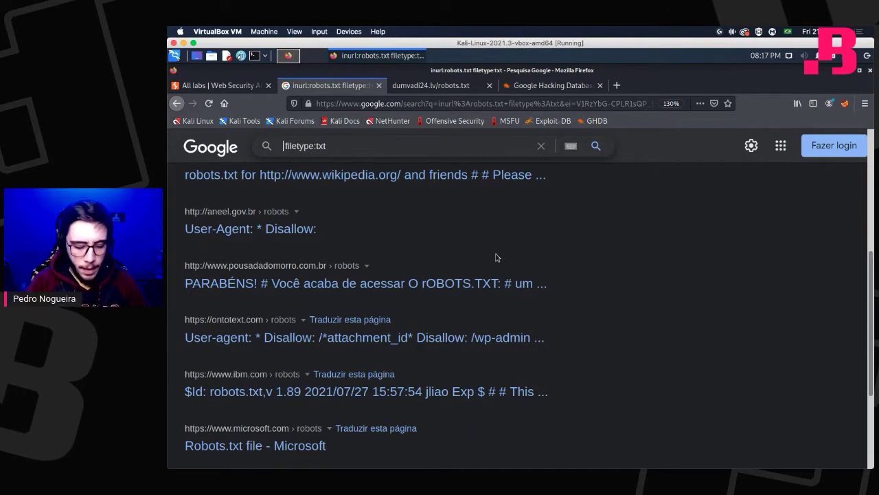
Search Google for intext:endereço filetype:txt.
type("intext ")
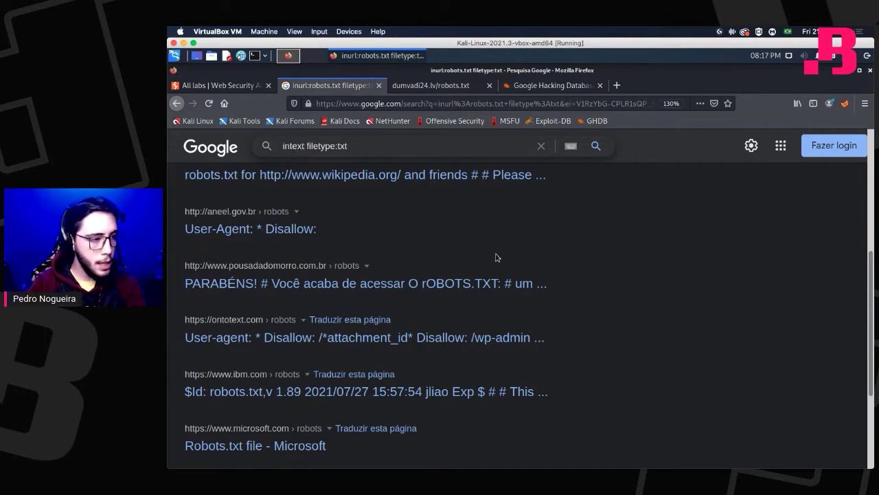
type(":")
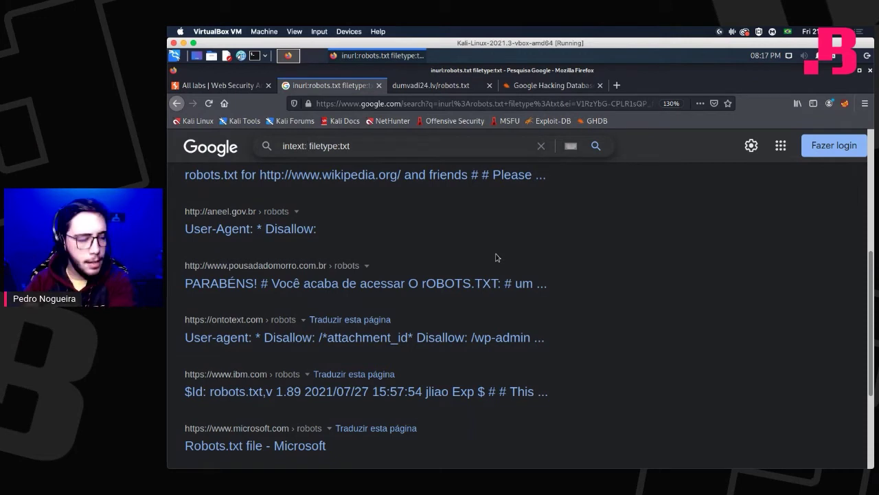
type("endered")
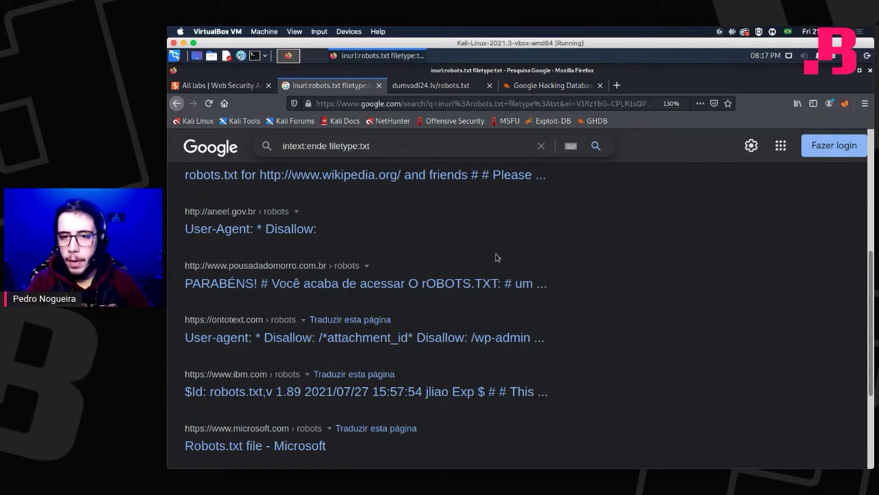
key("BackSpace")
type("co")
key("Return")
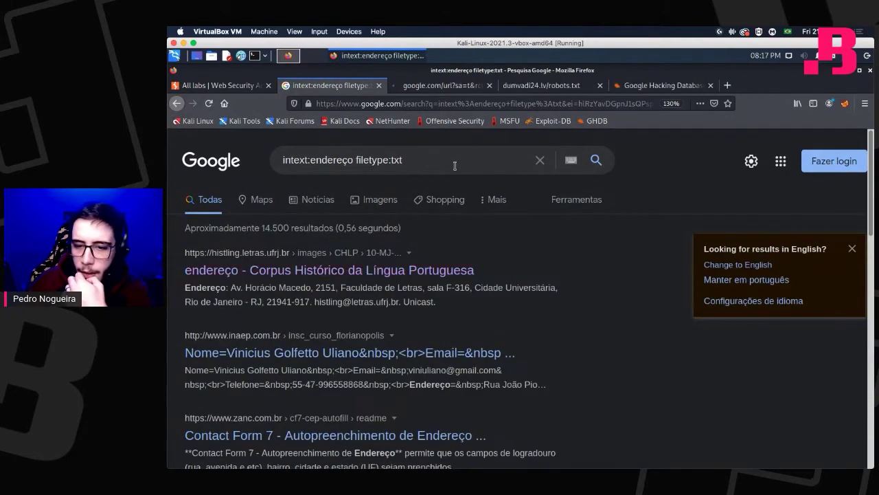
Check the histling result in its tab, close it, and open the inaep.com.br result in a new tab.
left_click(455, 87)
left_click(459, 103)
left_click(587, 395)
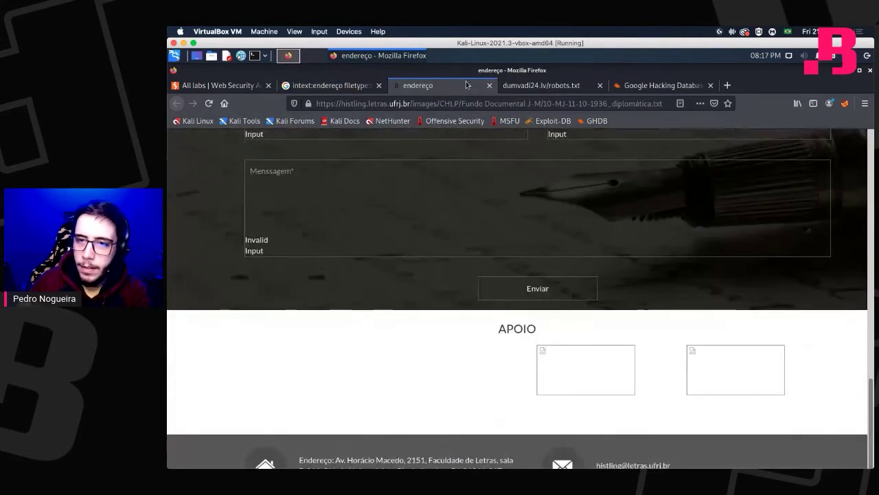
left_click(489, 86)
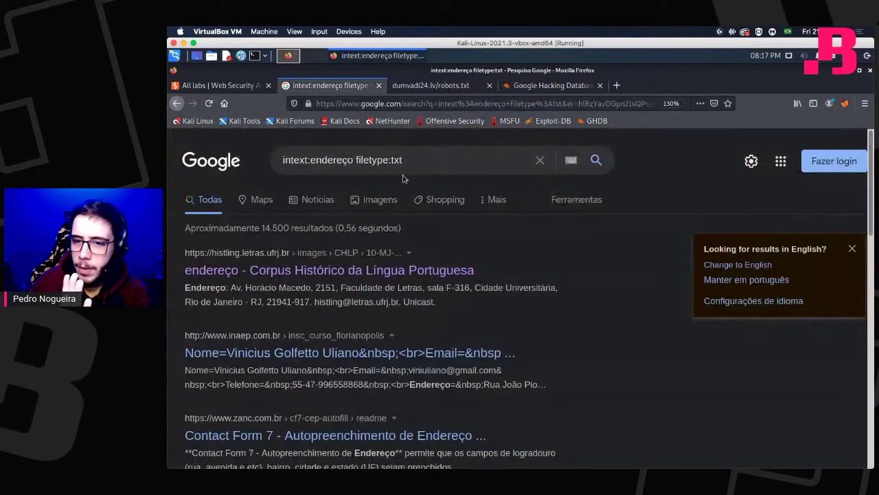
scroll(404, 178, "down", 3)
middle_click(268, 244)
Highlight a large block, short lines and single words in the exposed inaep.com.br text file.
left_click(424, 86)
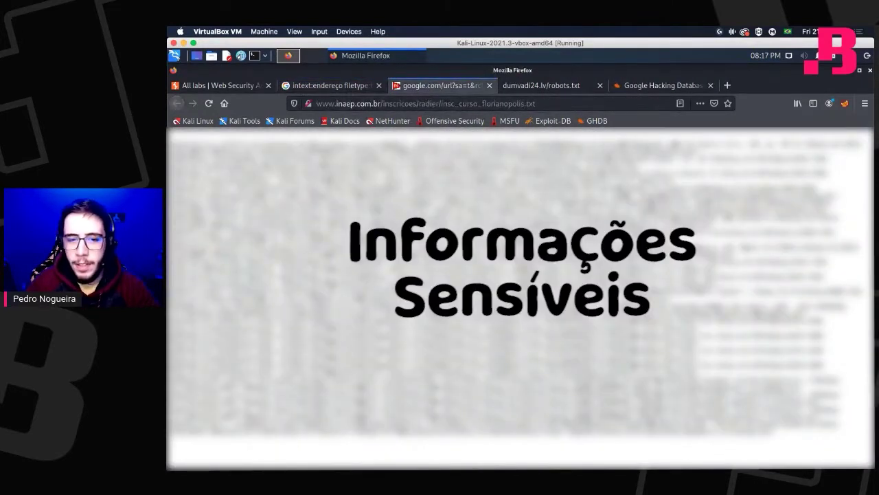
left_click_drag(206, 272, 772, 430)
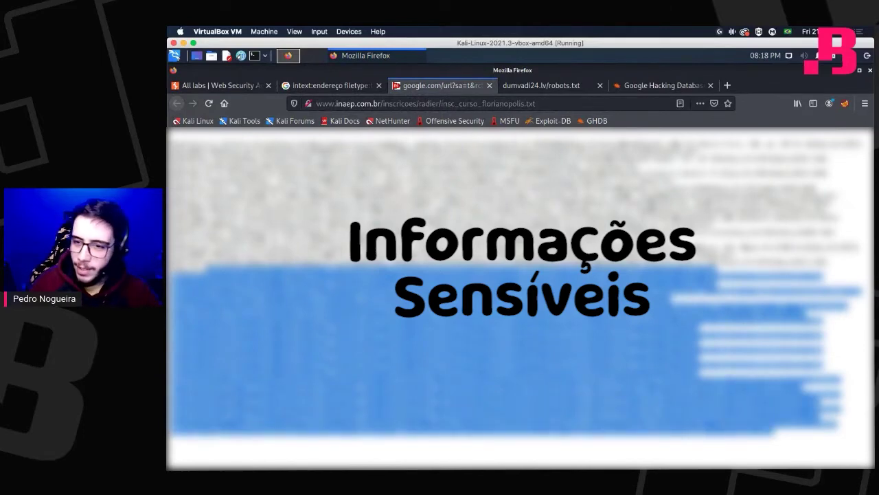
left_click_drag(332, 232, 453, 231)
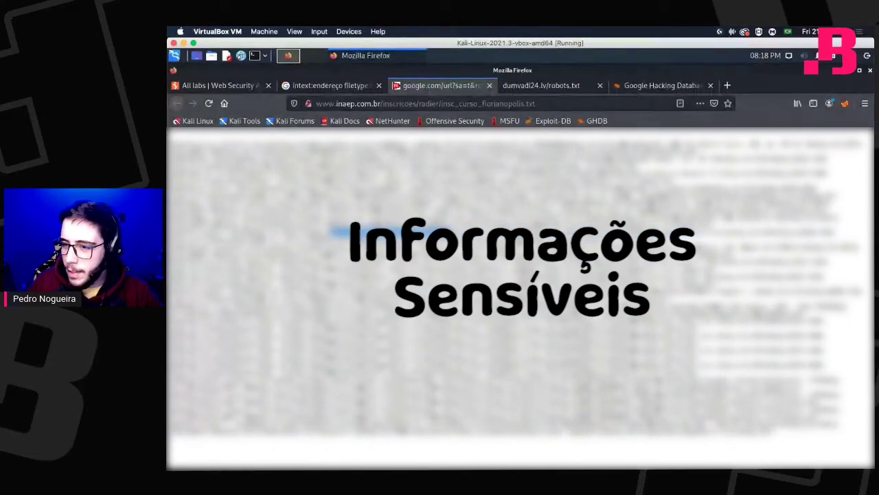
left_click_drag(552, 231, 581, 232)
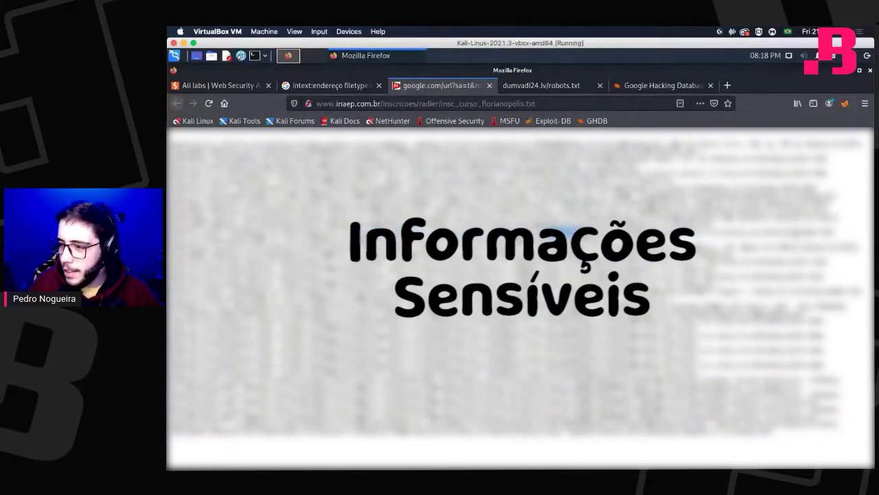
double_click(798, 232)
left_click_drag(200, 248, 172, 248)
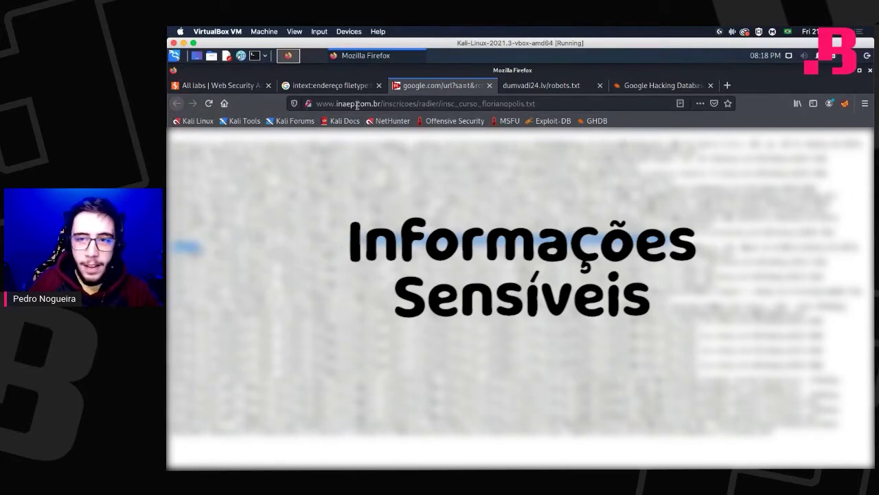
Point out the inaep.com.br domain, then return to the results and select 'endereço' in the query.
left_click_drag(337, 103, 382, 104)
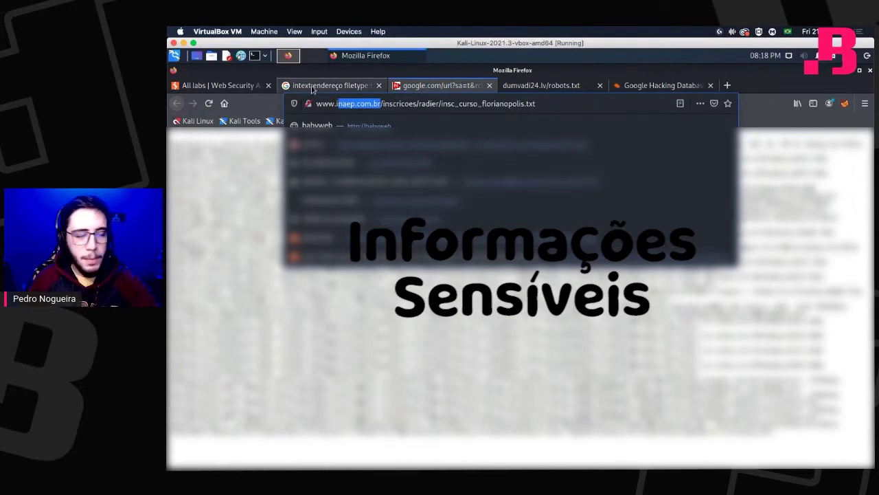
left_click(312, 87)
double_click(327, 145)
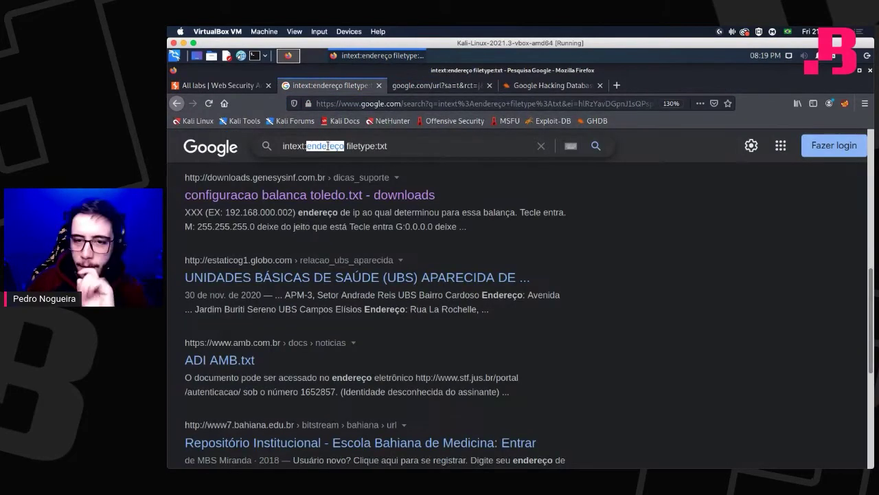
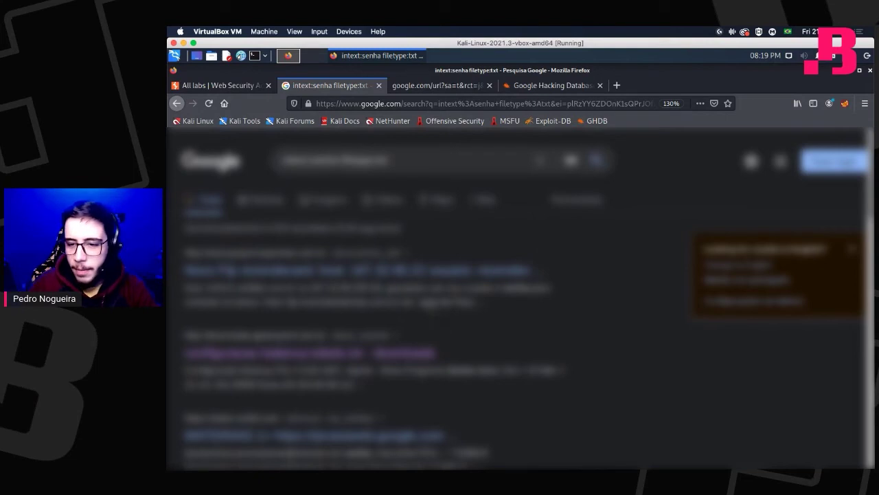
left_click_drag(401, 302, 505, 309)
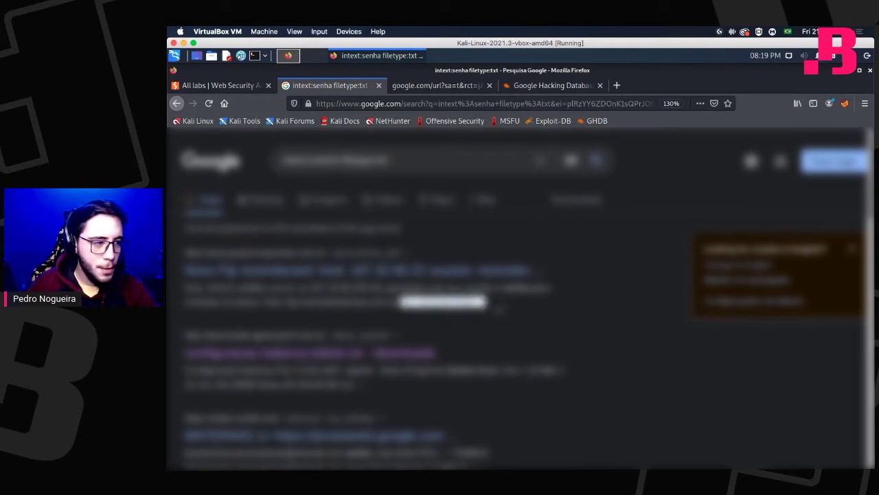
left_click(496, 309)
double_click(460, 305)
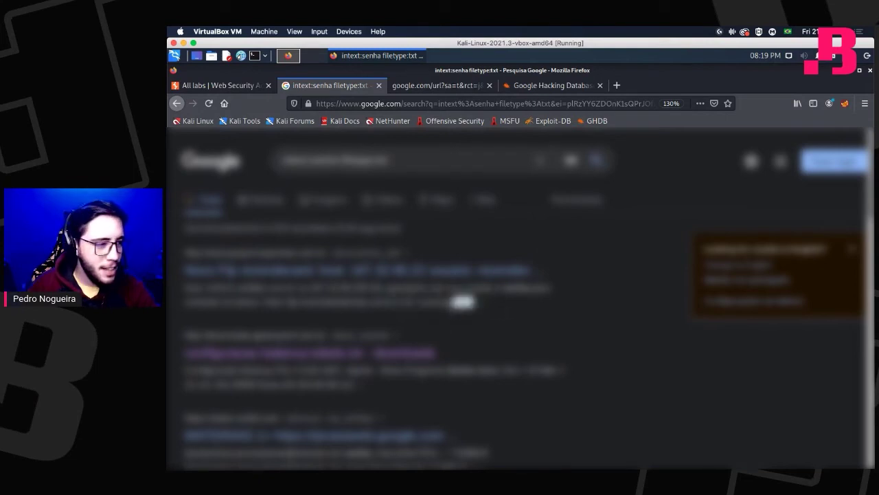
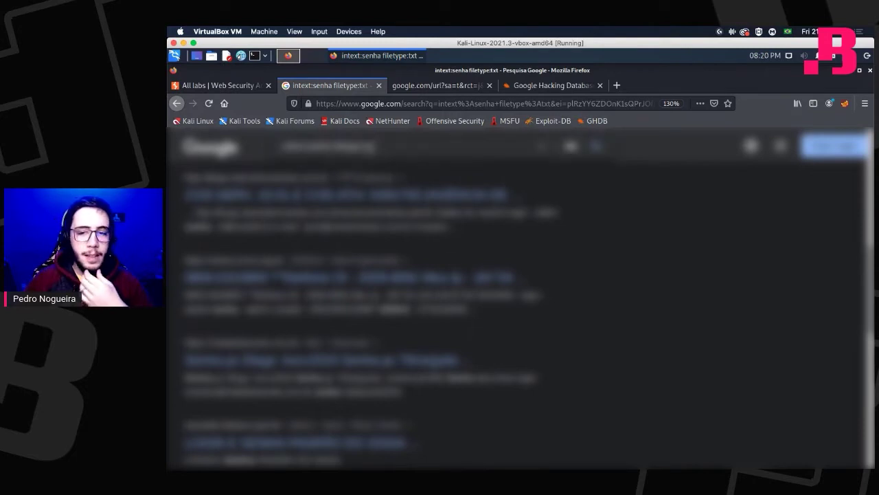
Select the whole 'intext:senha filetype:txt' query in the Google search box for editing.
left_click(412, 144)
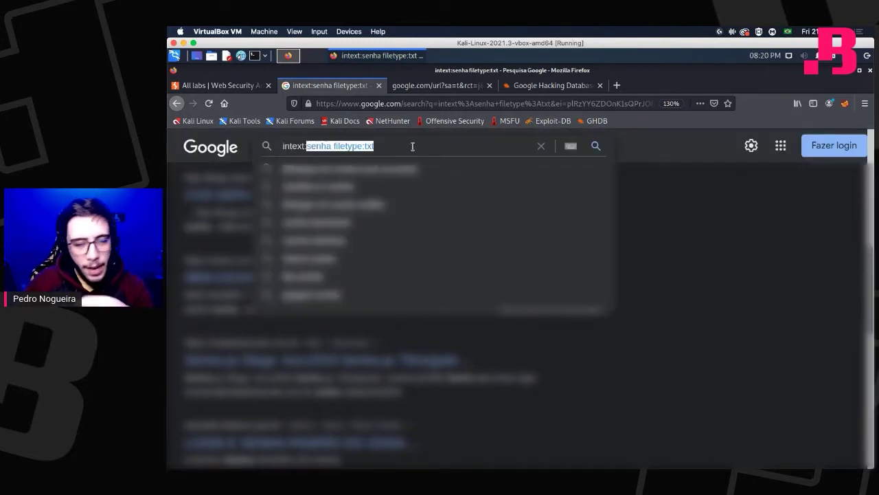
triple_click(287, 145)
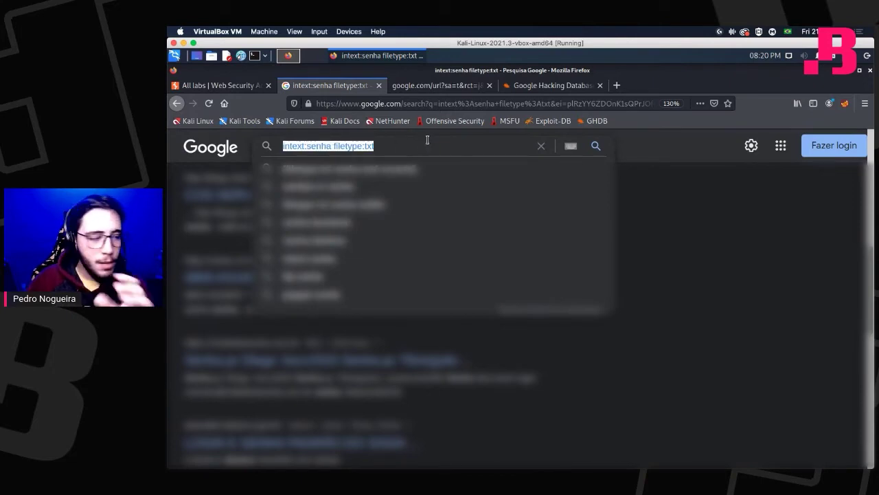
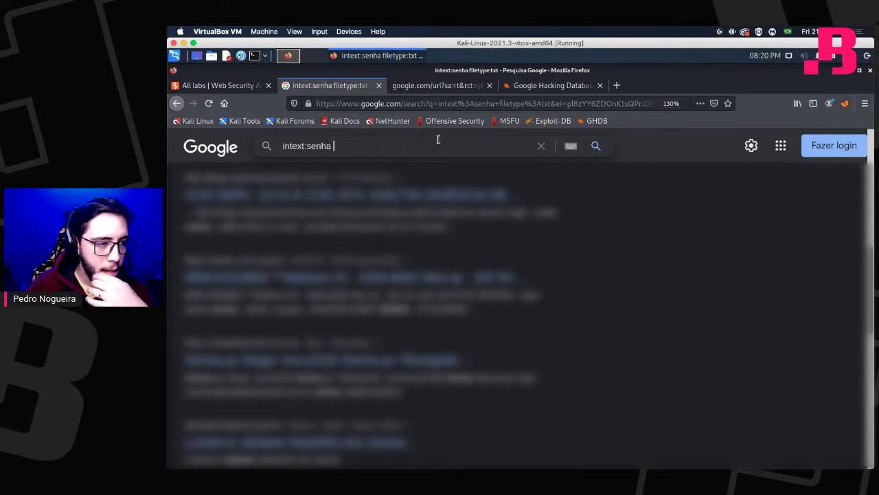
type("inurl")
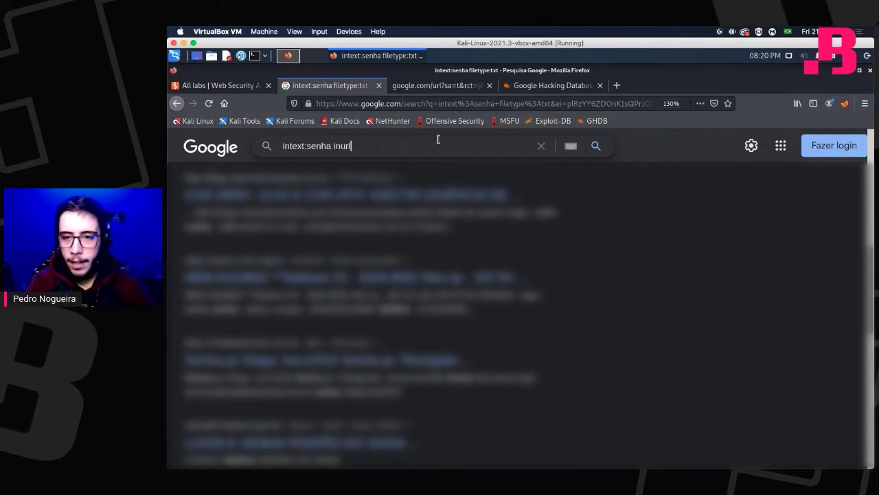
type(":")
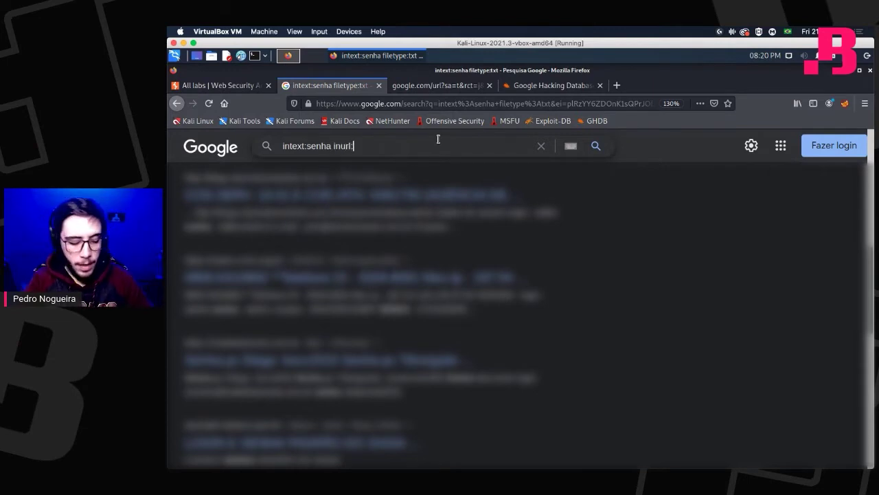
type("https://")
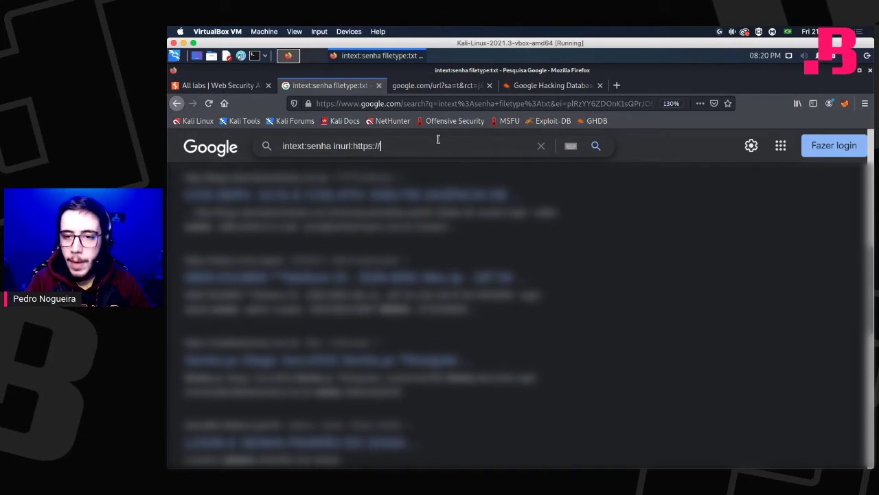
type("trello.com")
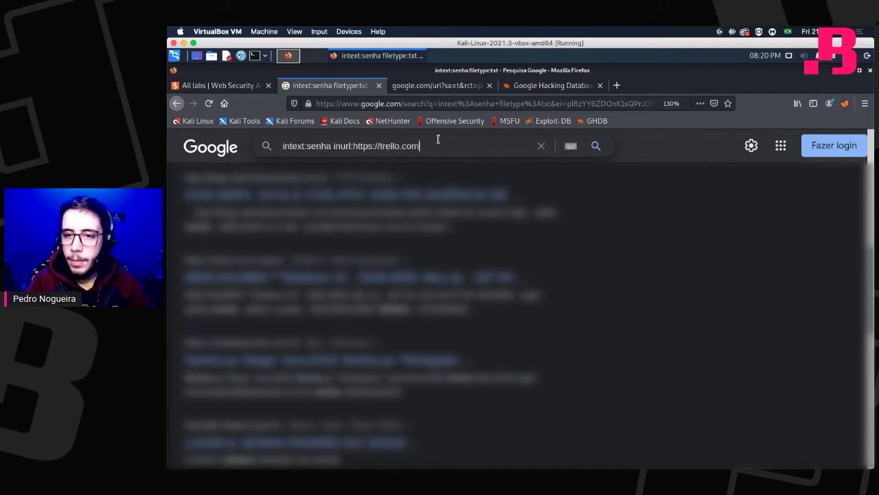
key("Return")
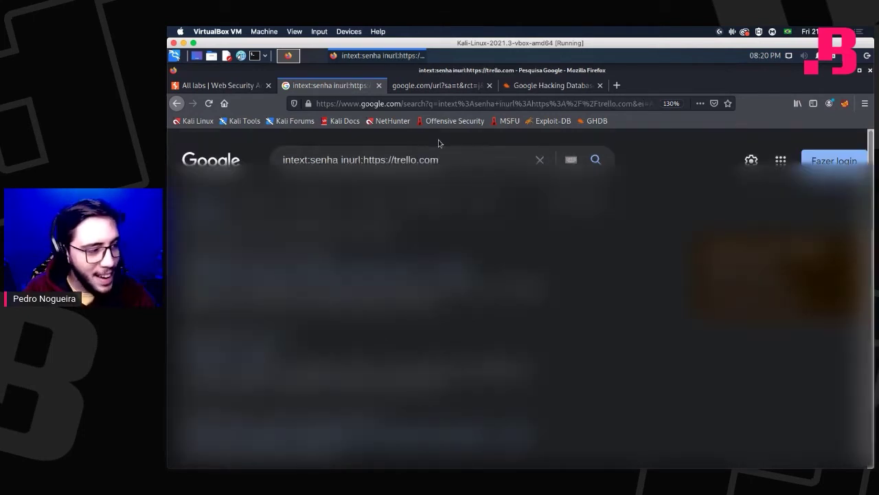
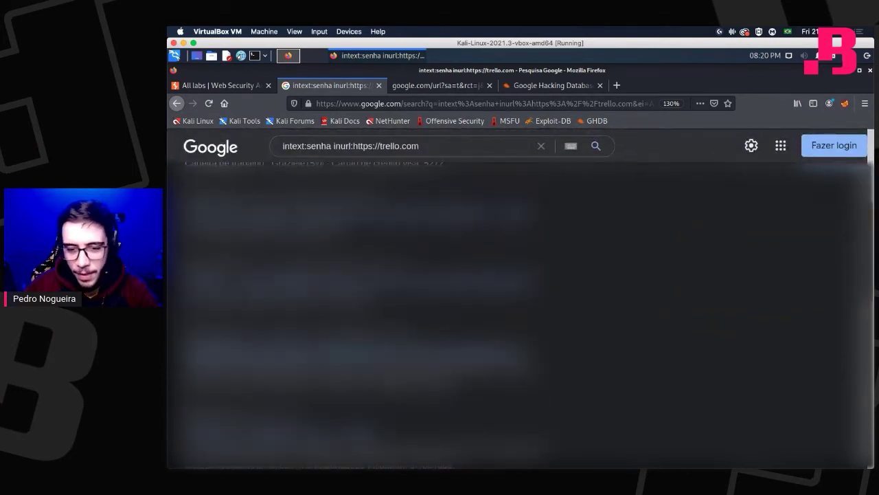
scroll(520, 315, "down", 2)
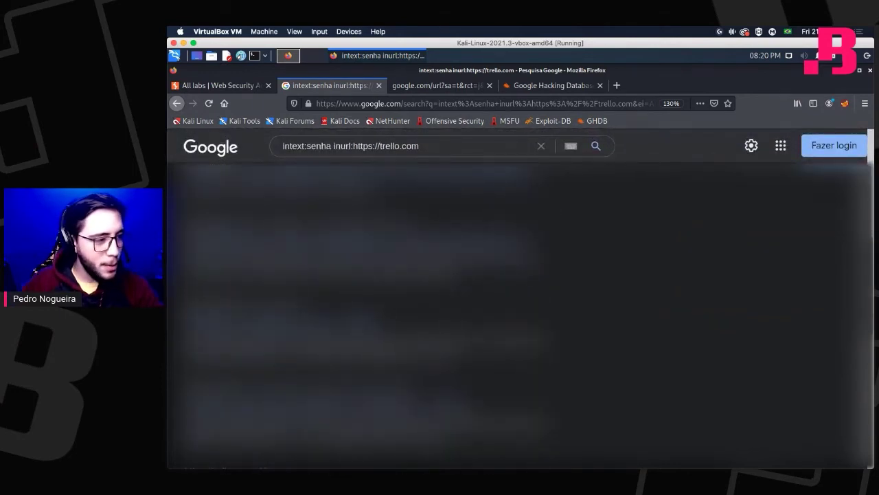
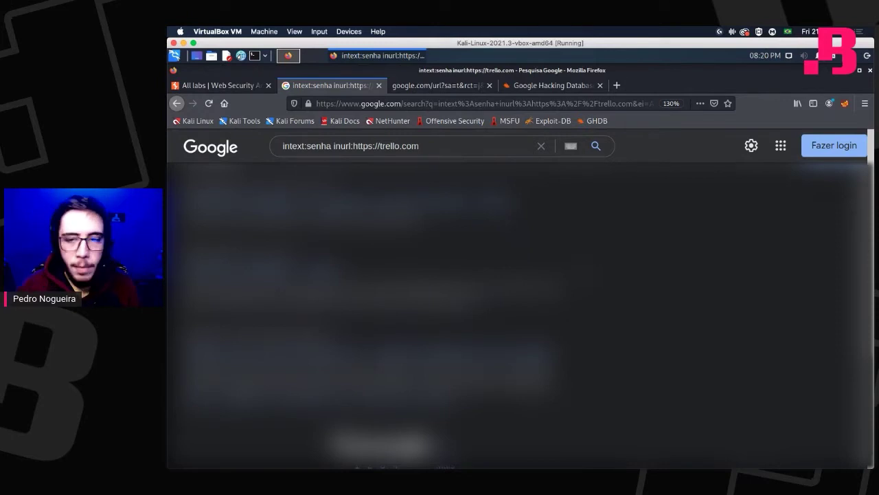
Select the keyword 'senha' in the Google search box so it can be replaced with 'imagem'.
double_click(320, 147)
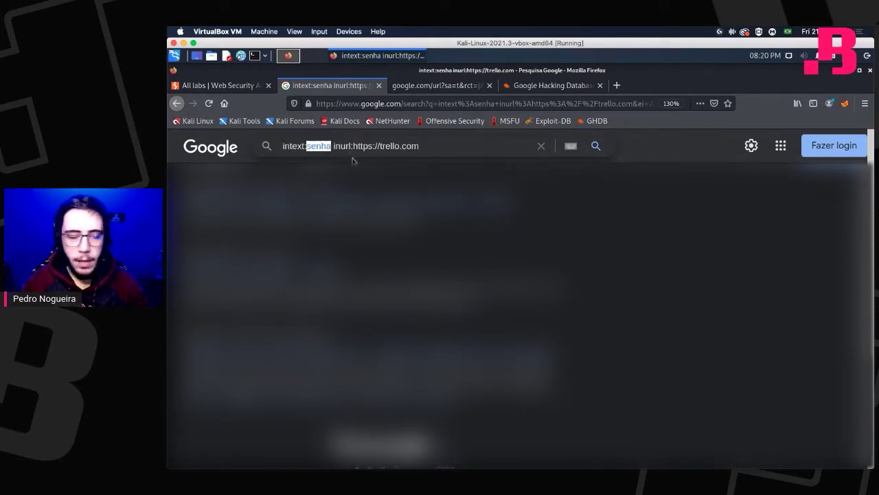
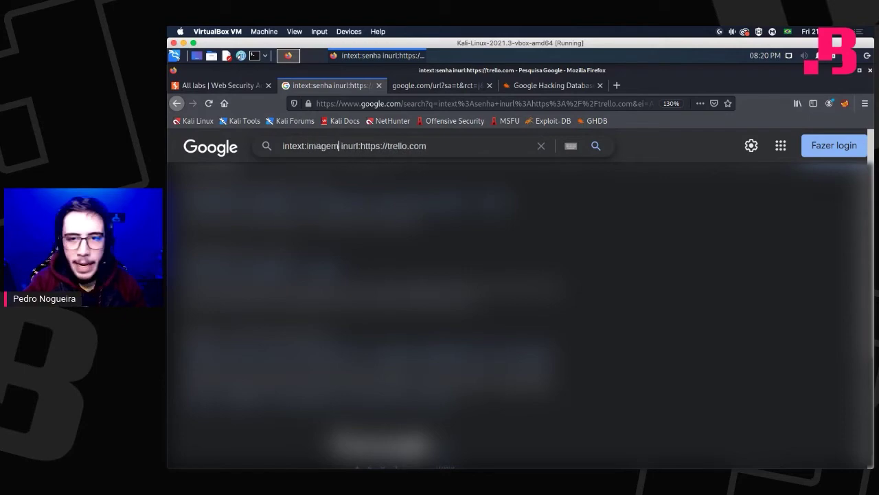
key("Return")
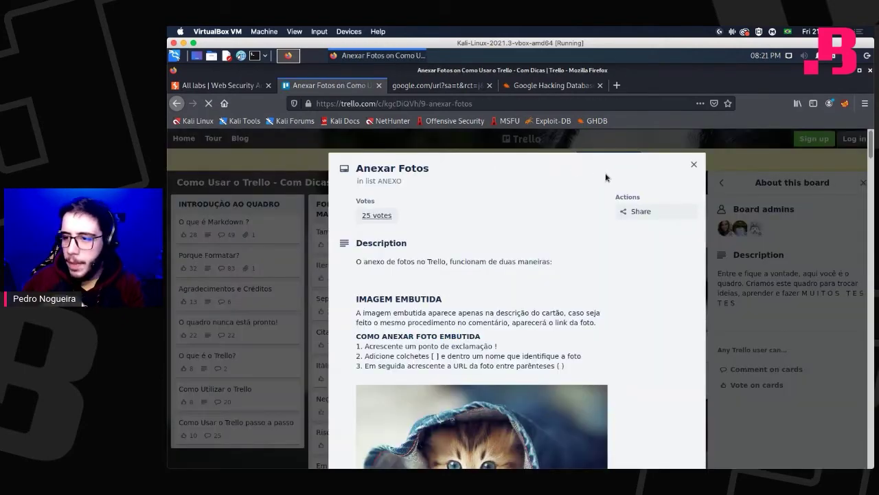
key("Escape")
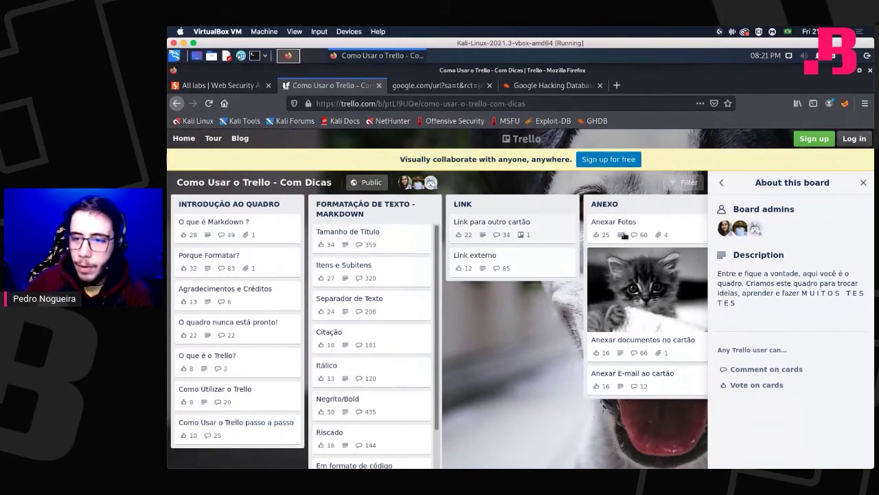
scroll(403, 245, "down", 1)
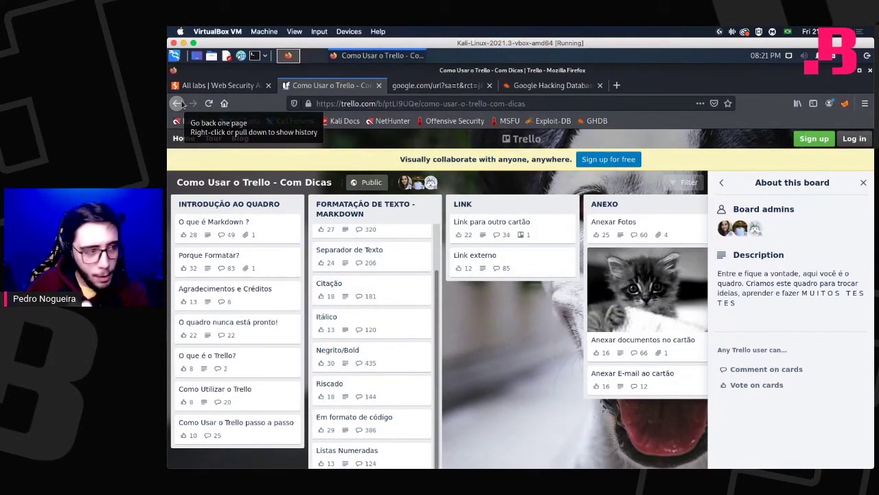
left_click(177, 103)
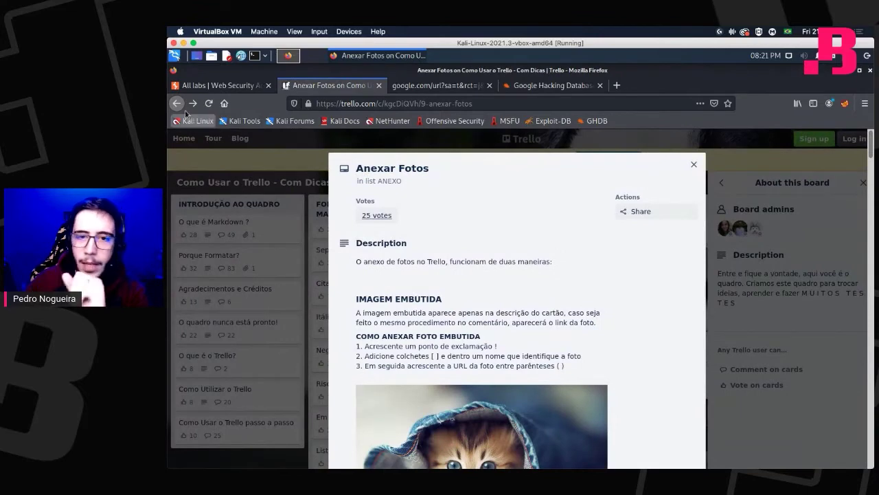
left_click(178, 103)
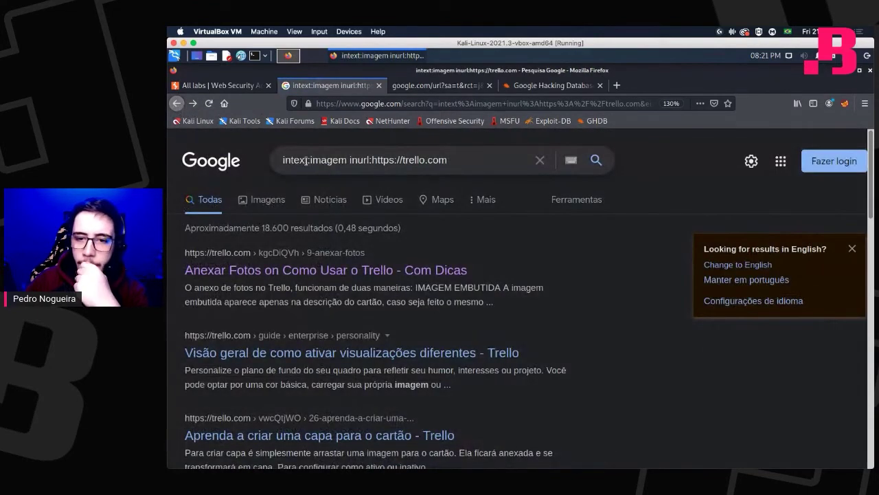
Replace the query terms with thebughunter and search for intext:thebughunter.
left_click_drag(310, 159, 549, 166)
key("BackSpace")
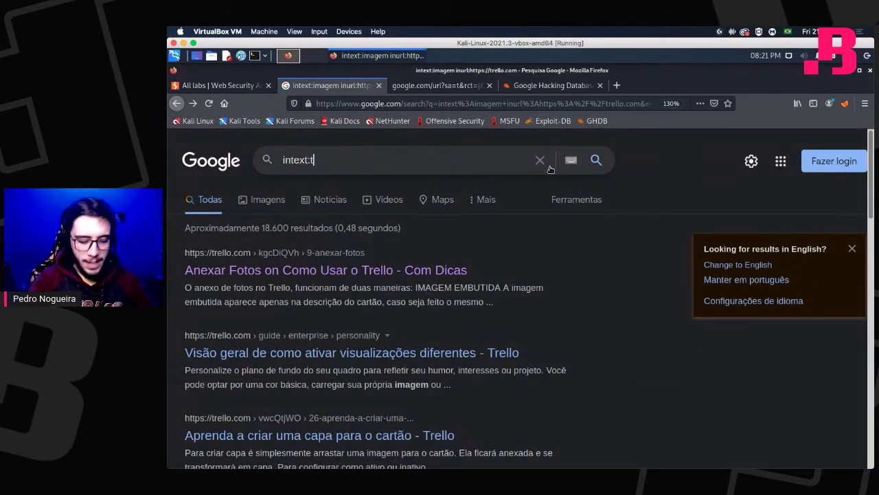
type("thebughunt")
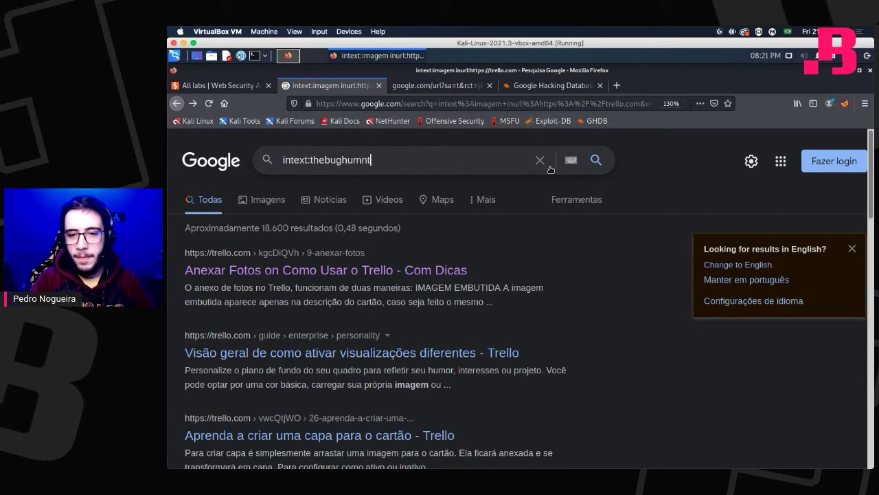
type("er")
key("Return")
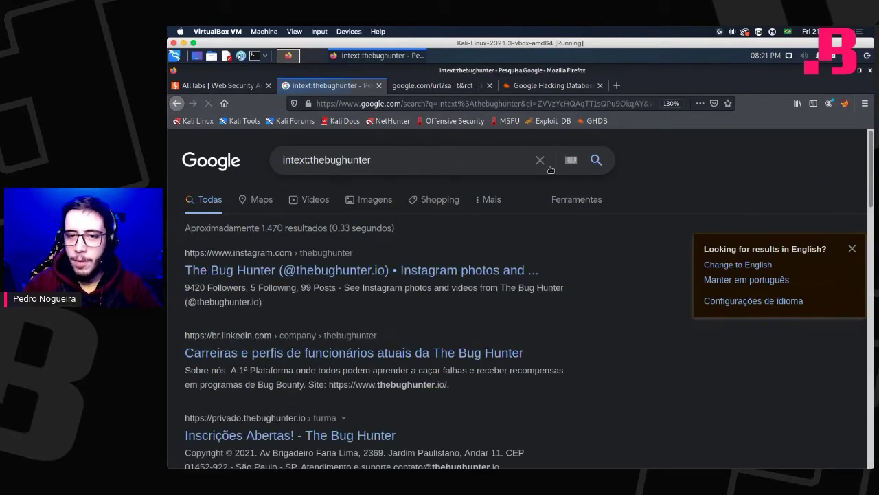
scroll(385, 275, "down", 2)
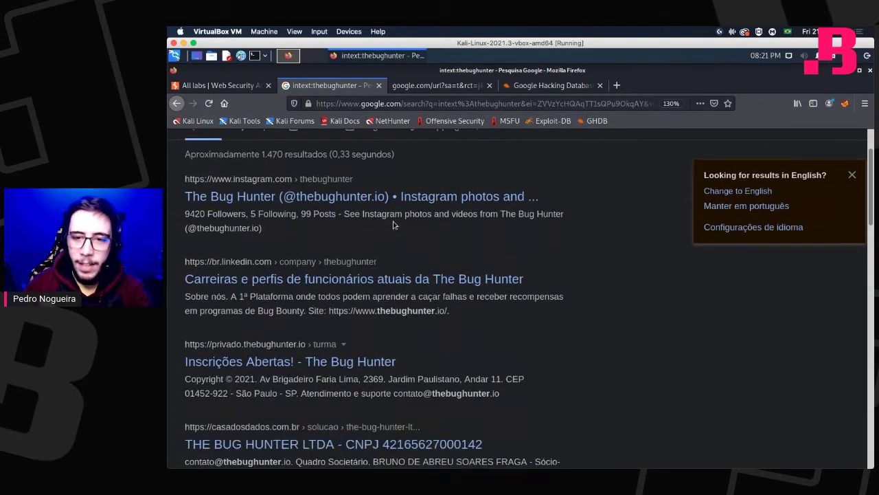
scroll(412, 206, "up", 2)
left_click(435, 163)
key("Escape")
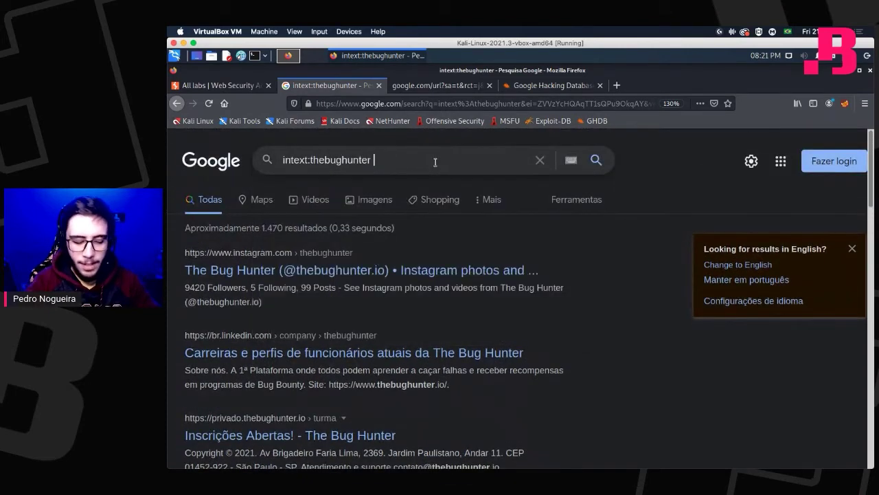
type("inurl:")
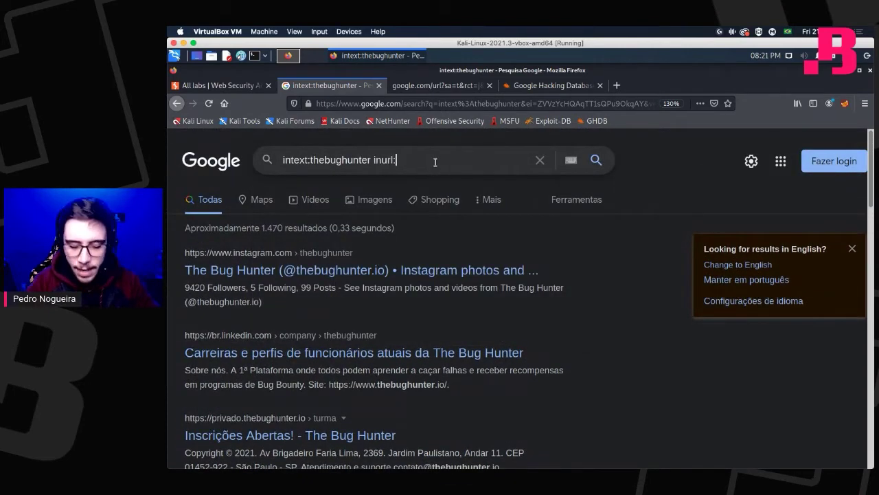
type("https")
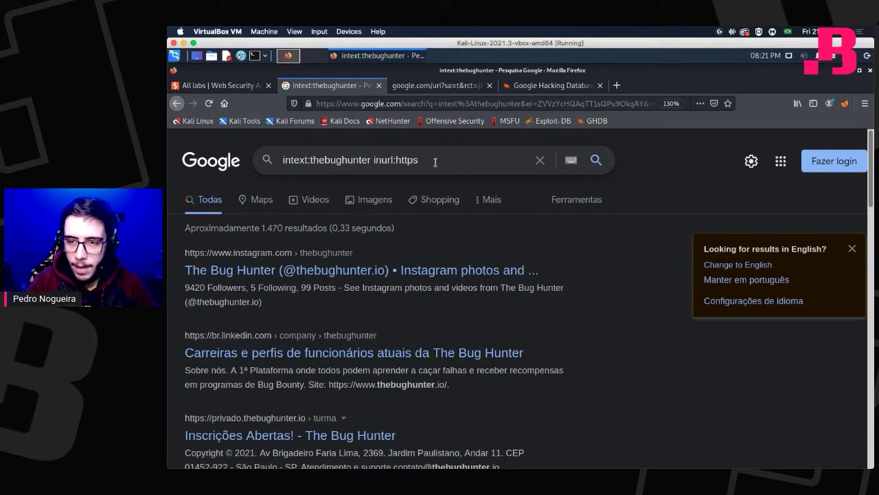
type("://trello")
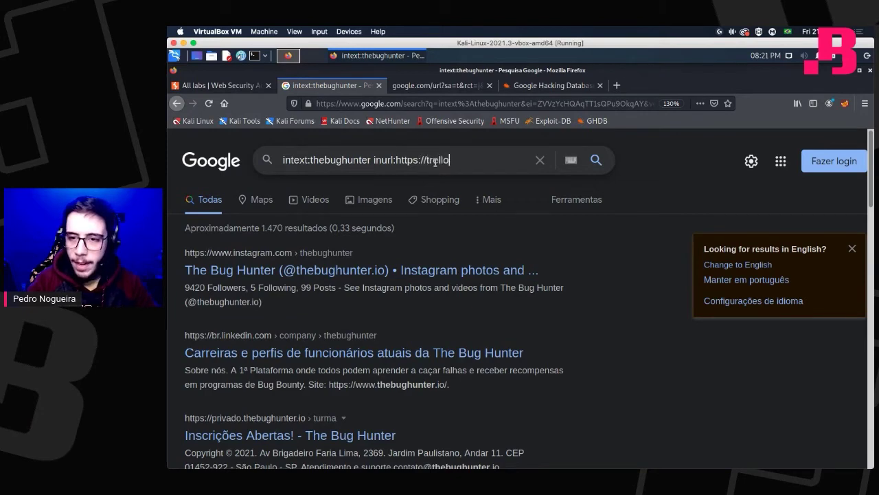
type(".com")
key("Return")
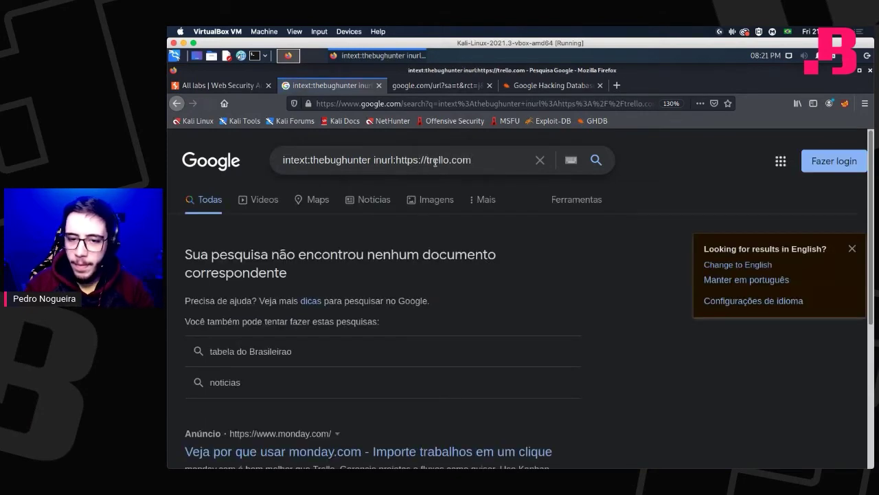
scroll(410, 310, "down", 3)
scroll(423, 308, "down", 2)
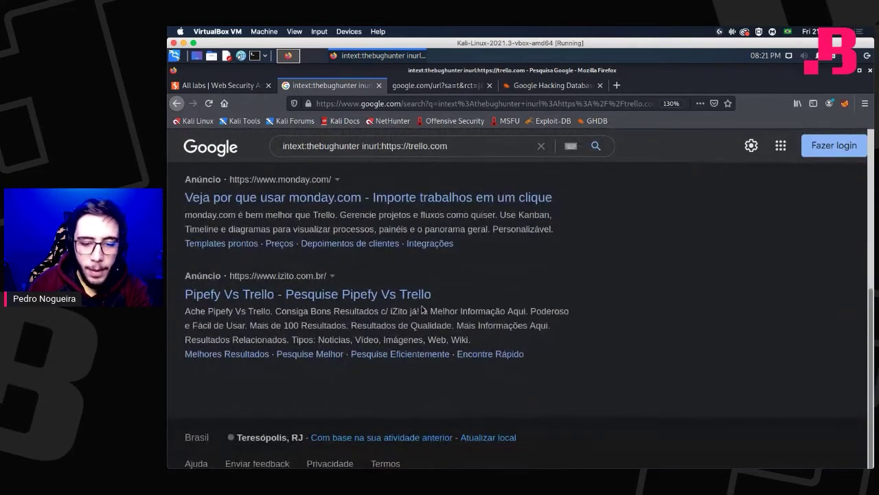
scroll(422, 308, "up", 4)
scroll(423, 308, "up", 2)
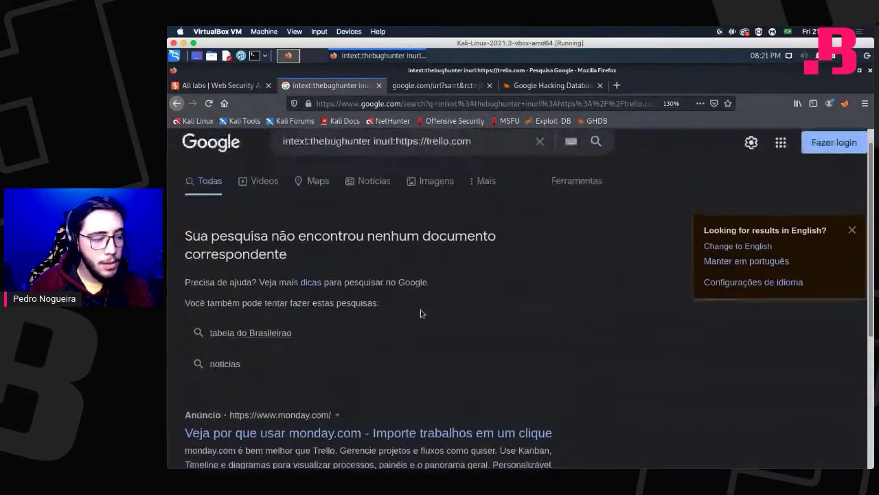
Select the word thebughunter in the search query so it can be replaced.
double_click(356, 159)
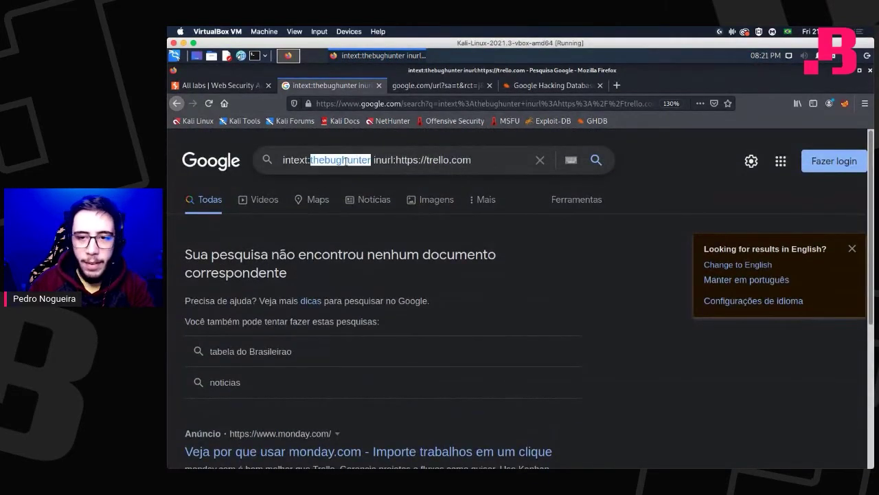
left_click(346, 160)
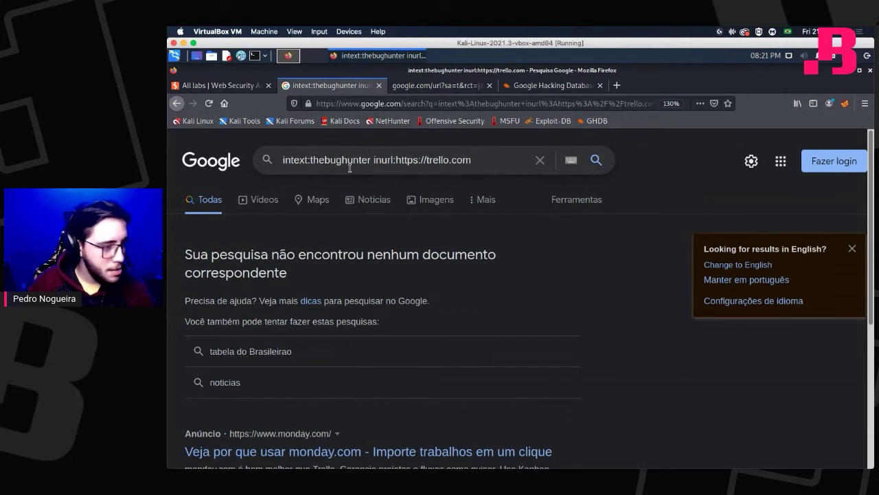
double_click(352, 161)
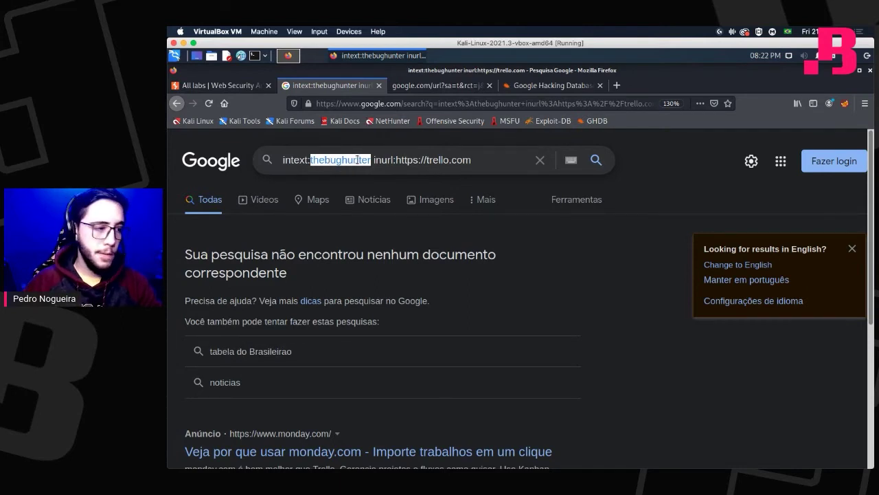
Replace thebughunter with facebook and search, listing Trello boards and cards mentioning Facebook.
type("faceboo")
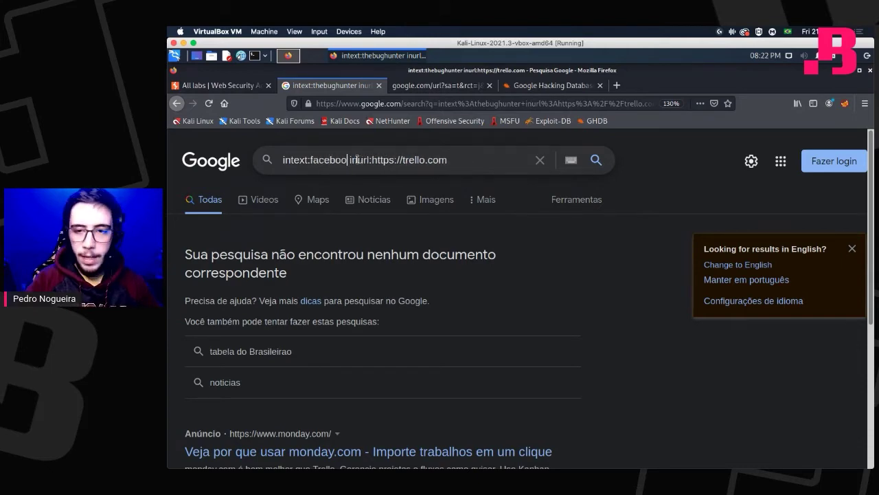
type("k")
key("Return")
scroll(358, 270, "down", 3)
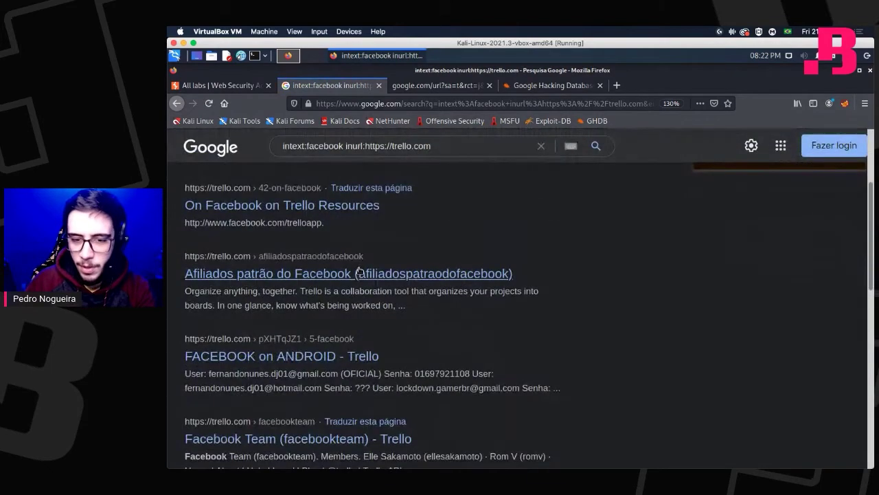
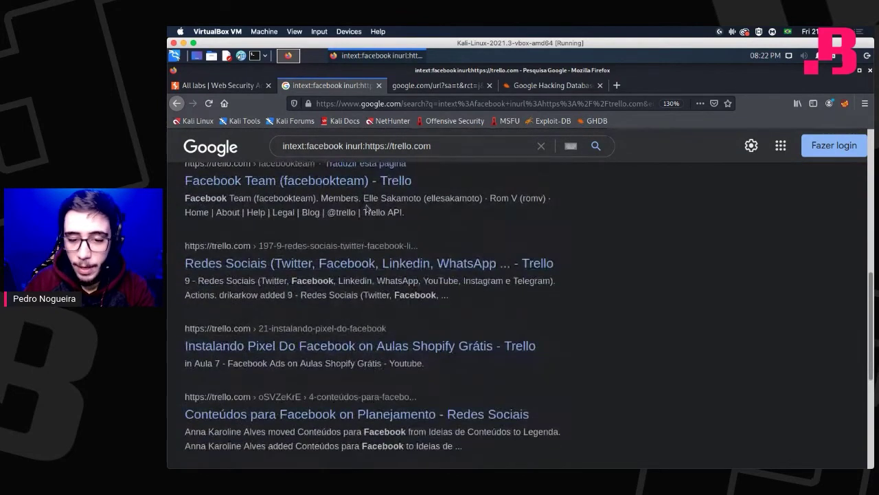
left_click(472, 146)
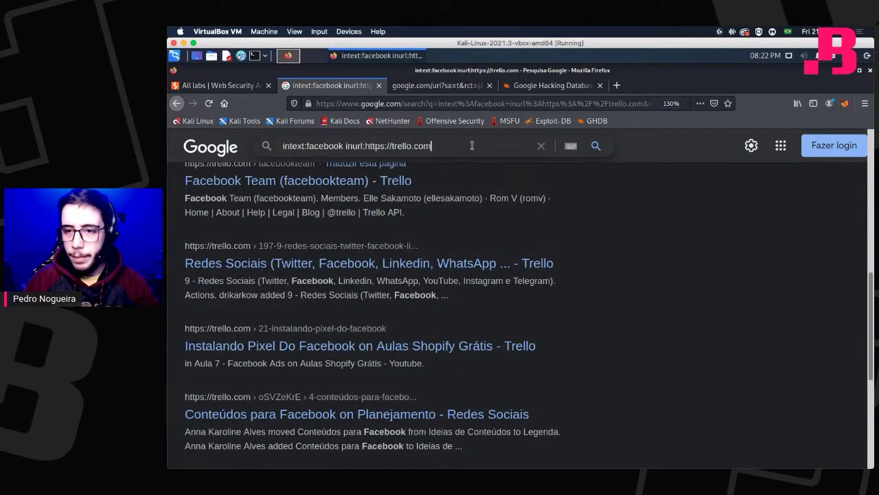
type("intext")
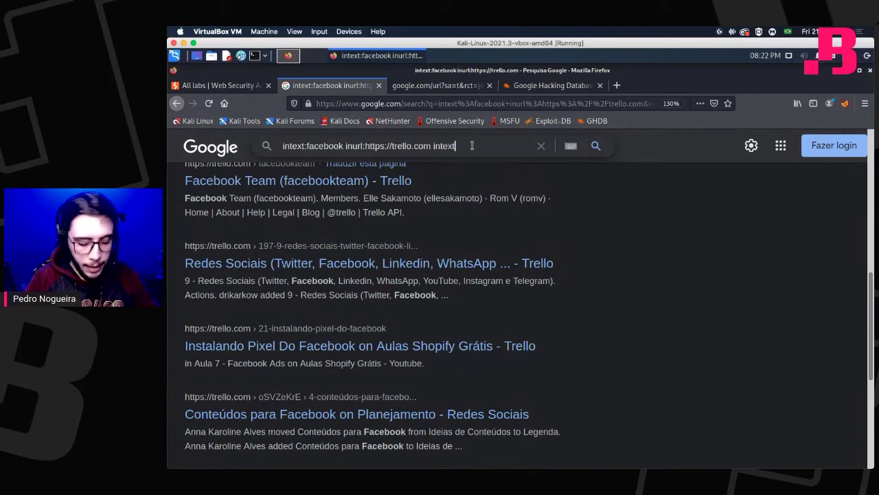
type(":db")
key("Return")
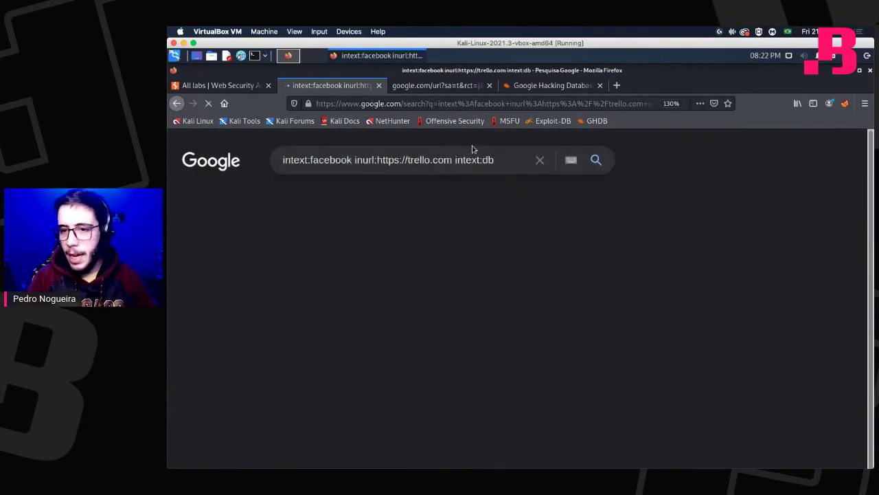
scroll(286, 353, "down", 3)
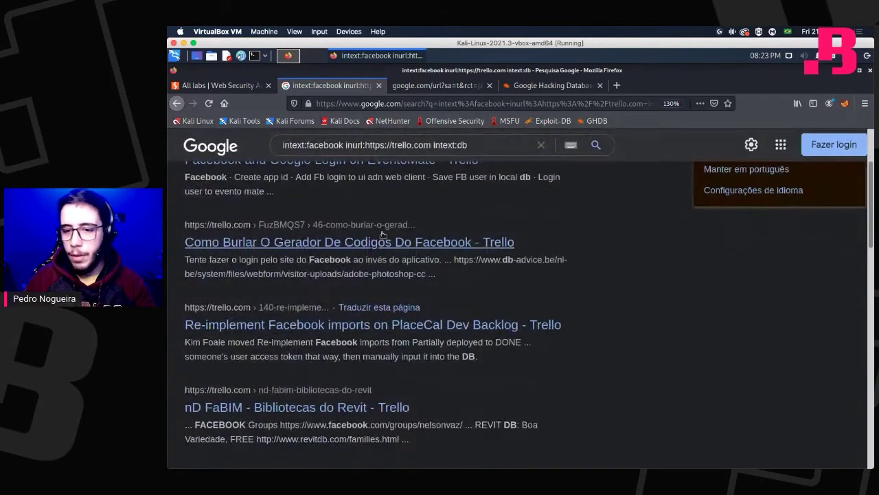
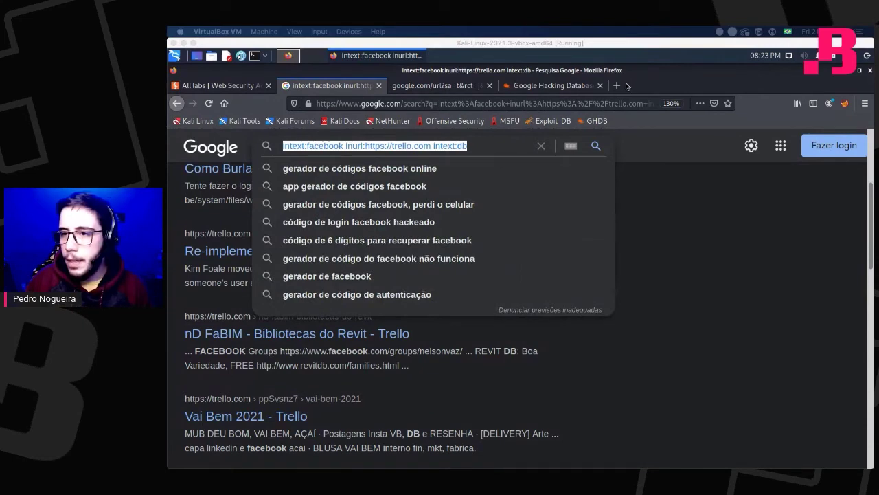
Load who.is in a fresh browser tab next to the Google tabs.
left_click(622, 87)
type("who.is")
key("Return")
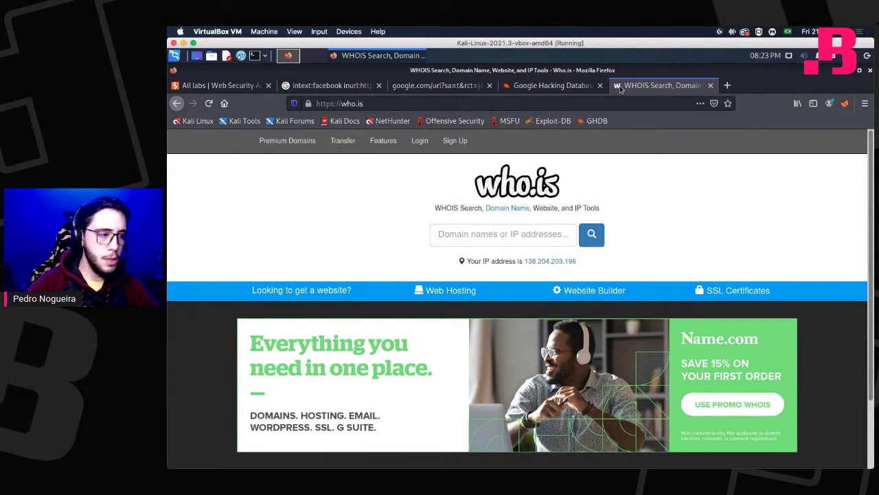
Run a who.is WHOIS lookup for the personal .com.br domain.
key("super+Tab")
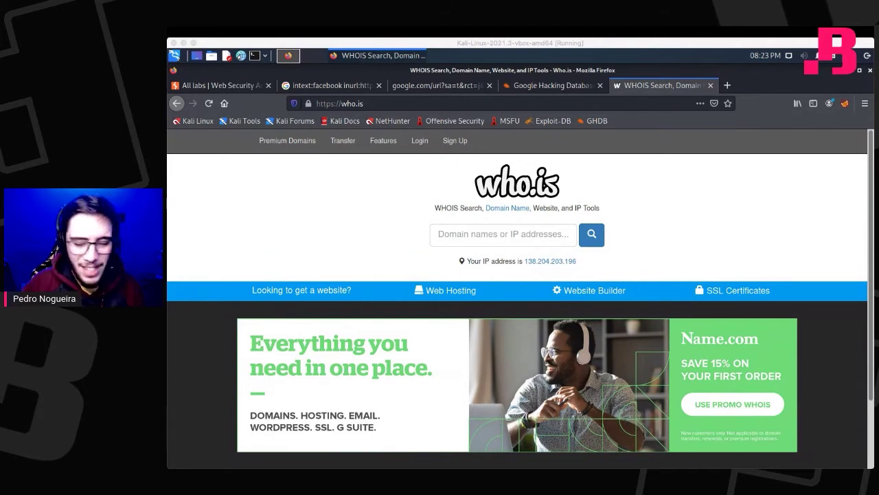
left_click(460, 234)
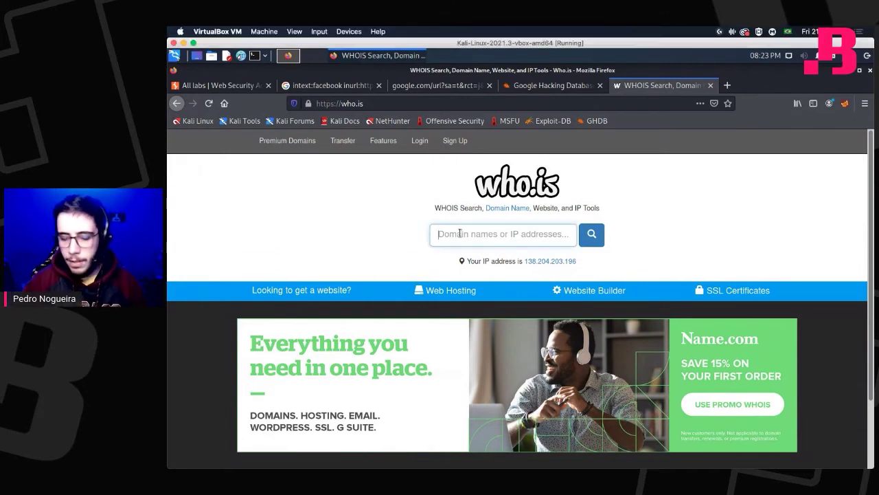
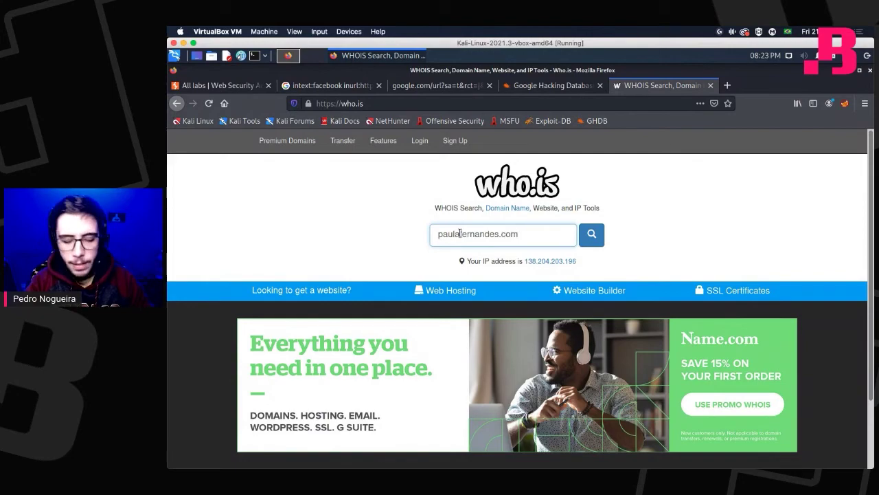
key("Return")
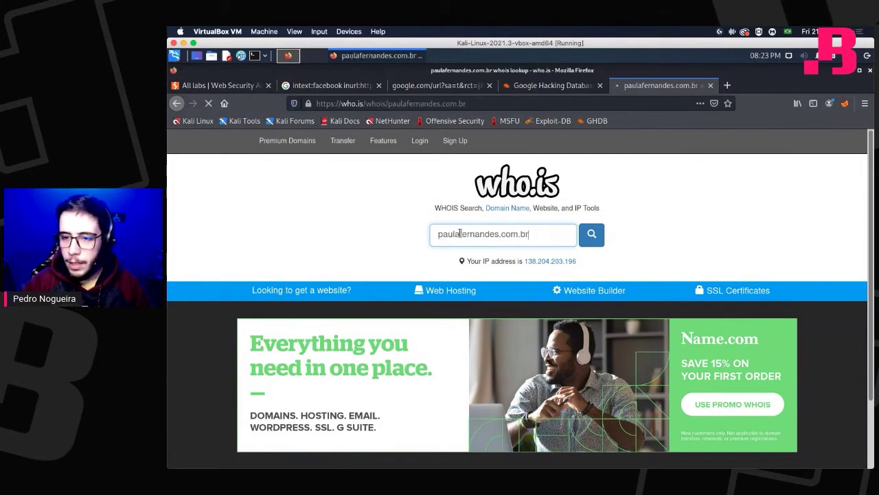
Review the registrar data and highlight the domain owner's name.
scroll(364, 328, "down", 5)
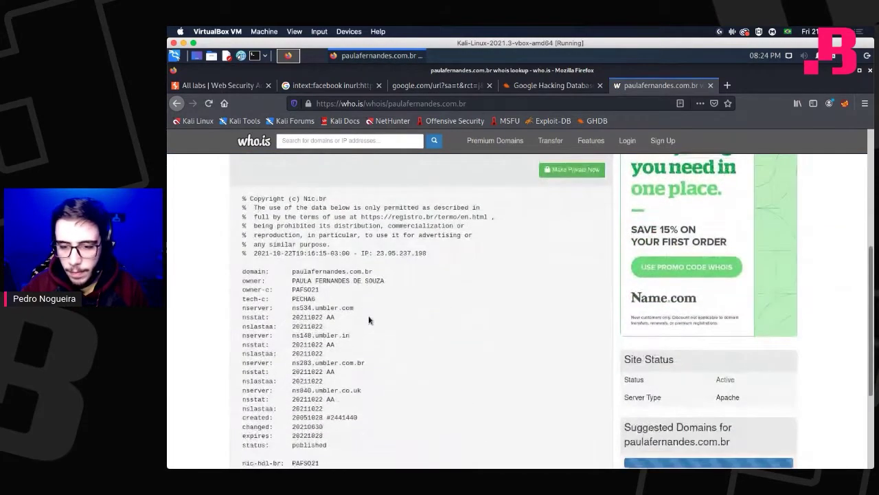
scroll(368, 312, "down", 5)
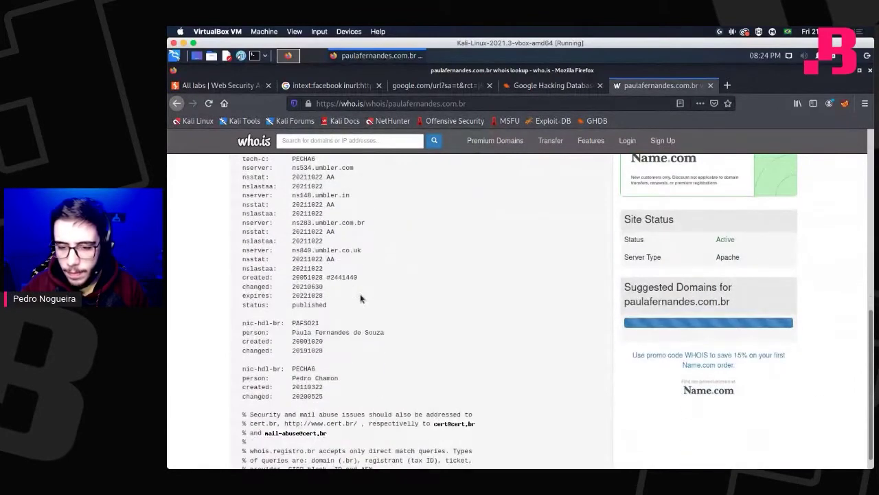
scroll(362, 297, "up", 3)
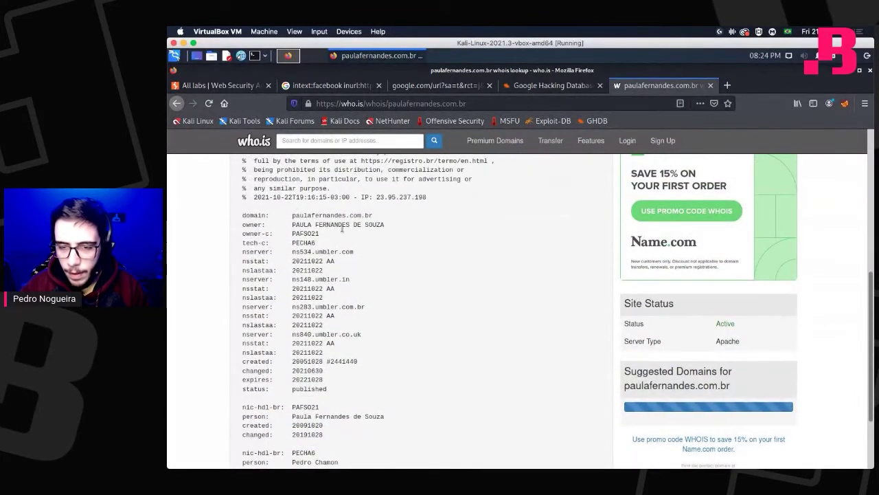
left_click_drag(385, 225, 292, 225)
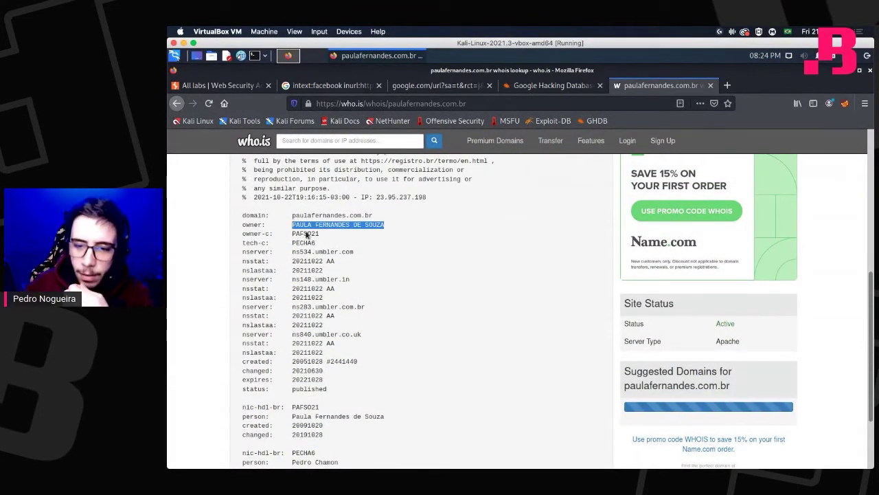
scroll(308, 235, "up", 3)
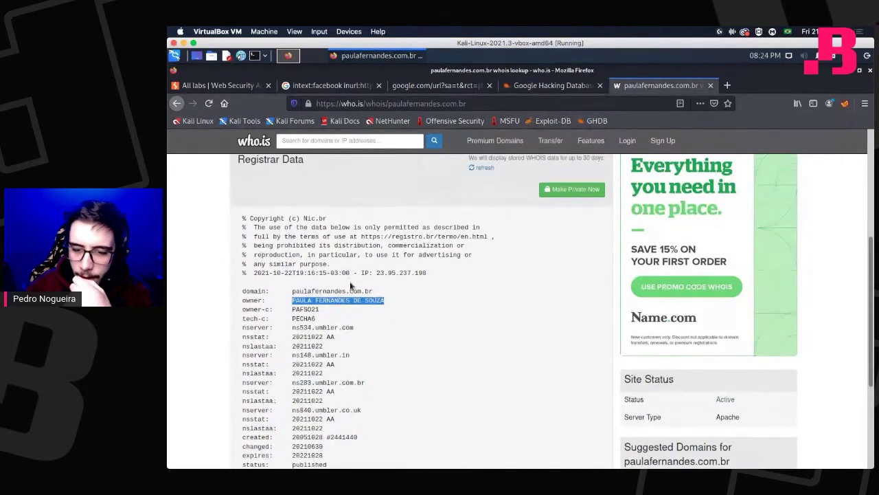
scroll(350, 286, "down", 4)
scroll(351, 286, "down", 4)
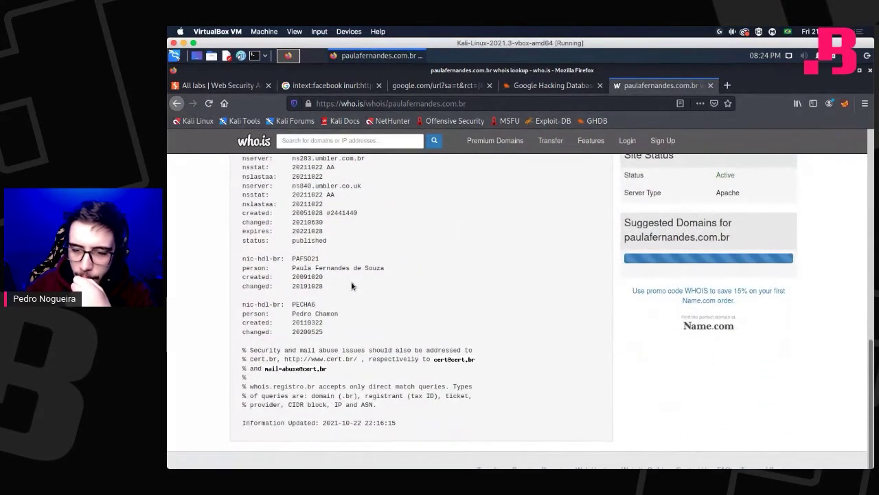
left_click(366, 104)
Look up the same .com.br domain on whois.registro.br and review its contacts.
type("wh")
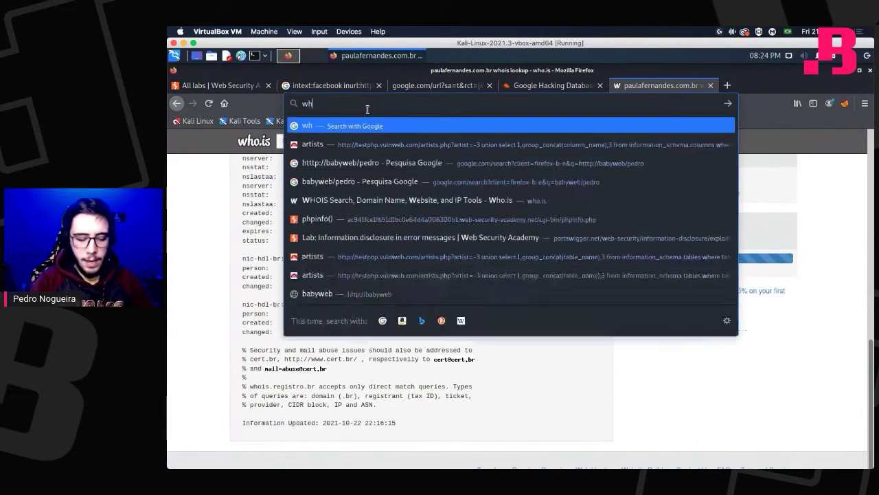
type("ois.regi")
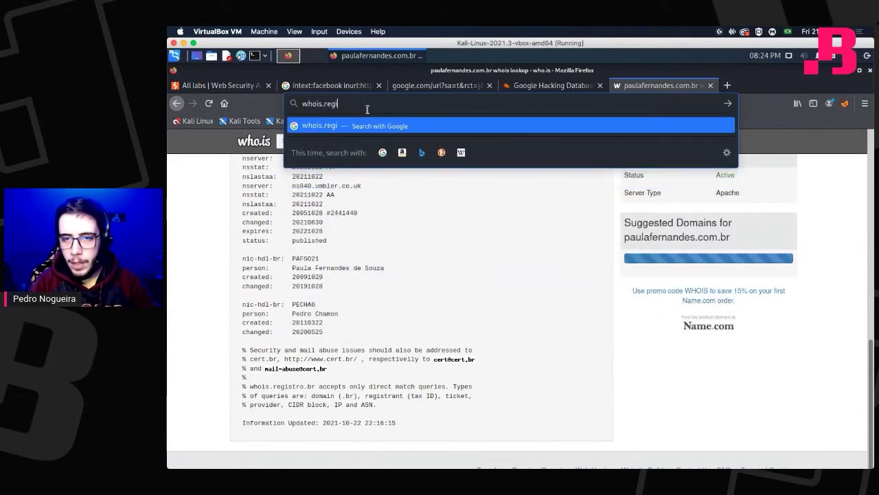
type("stro.br")
key("Return")
scroll(423, 327, "down", 3)
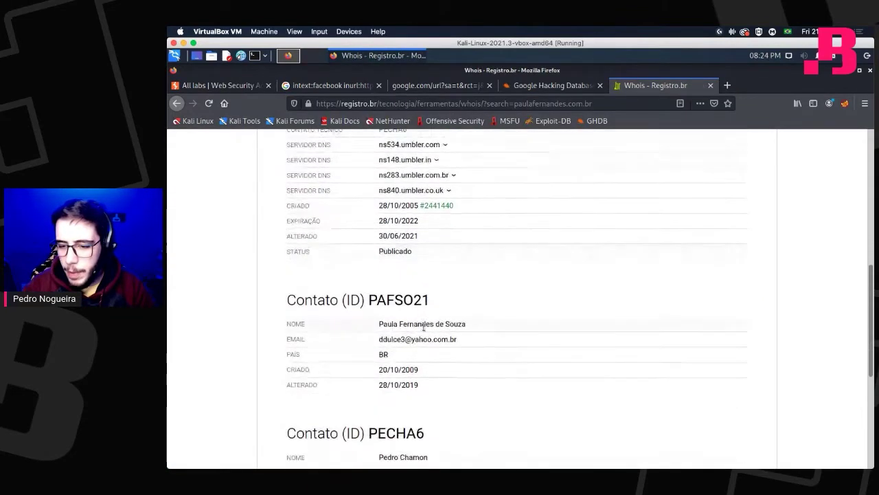
scroll(424, 327, "down", 5)
scroll(415, 193, "up", 4)
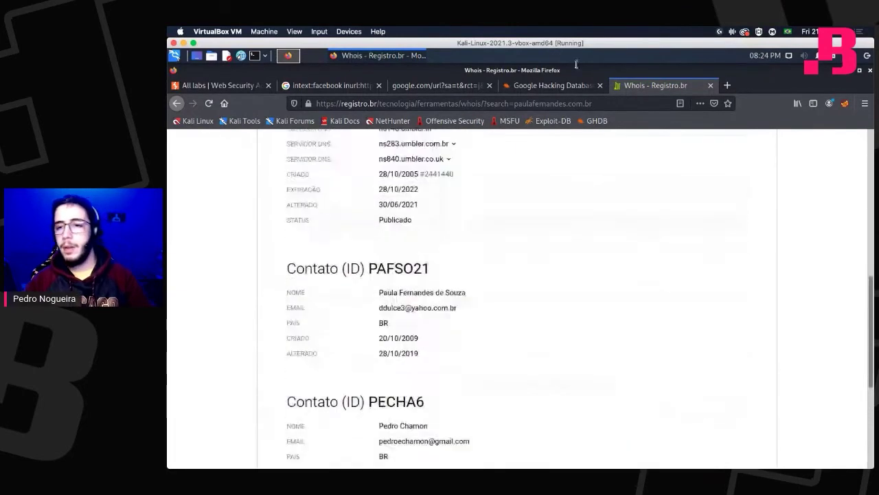
Glance at the Google Hacking Database tab, then return to the empty Registro.br Whois search page.
left_click(550, 85)
left_click(622, 85)
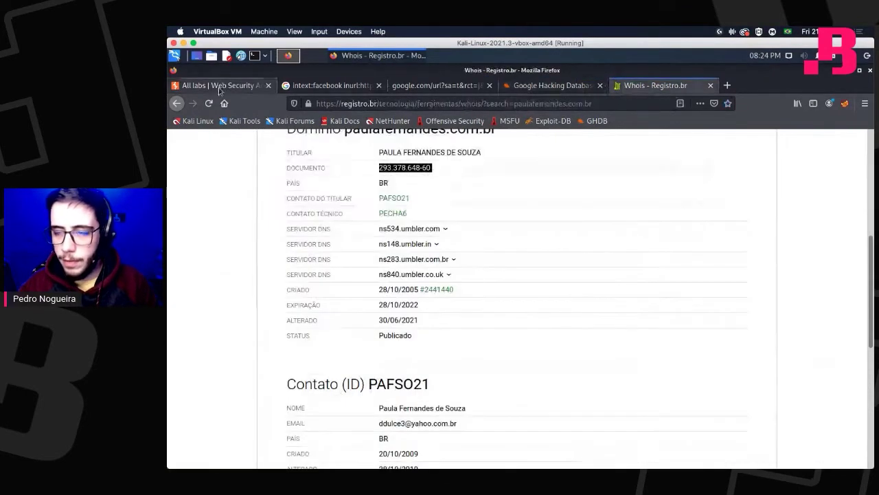
left_click(177, 104)
left_click(375, 224)
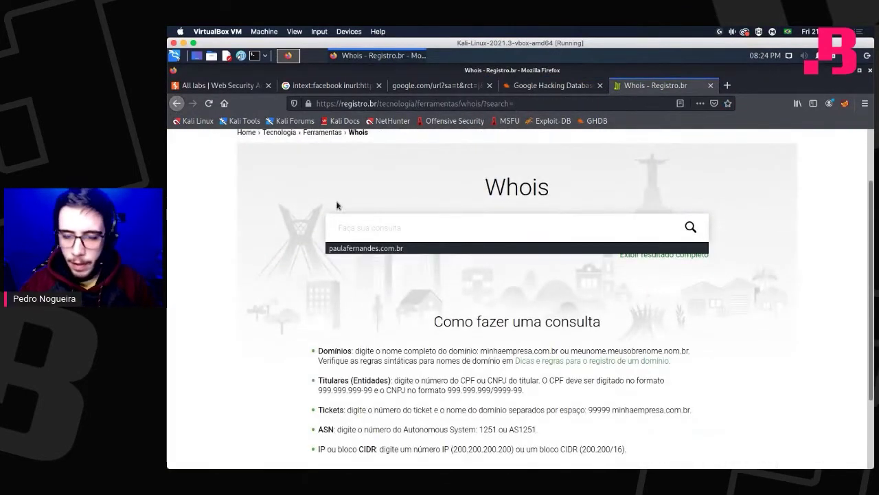
left_click(176, 103)
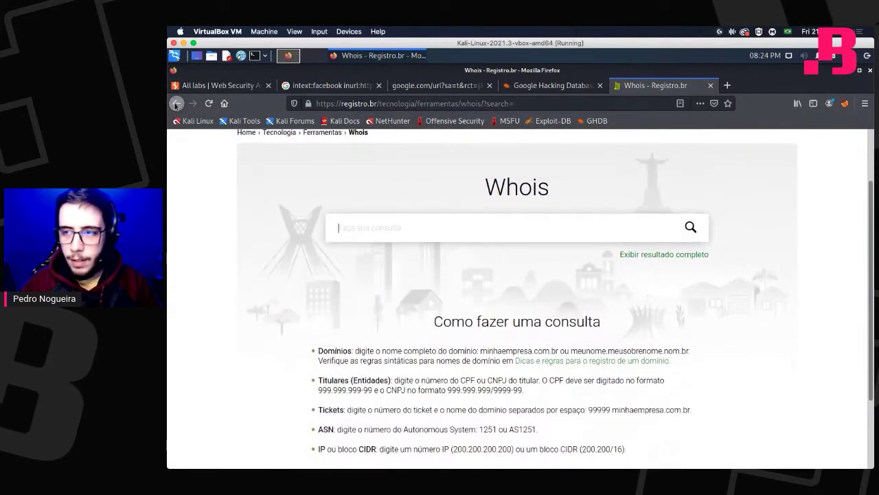
right_click(176, 104)
Reopen the who.is record for tecnicasdeinvasao.com and review its registrant, administrative and technical contacts.
left_click(288, 135)
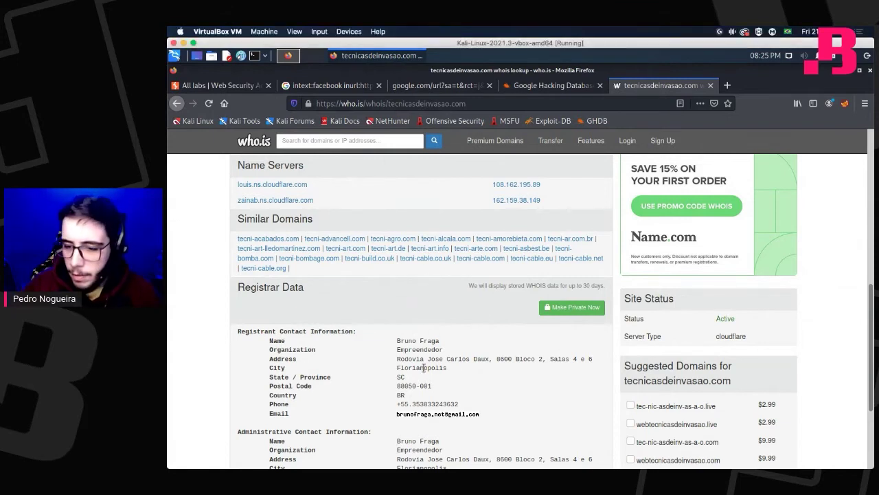
left_click_drag(459, 364, 562, 358)
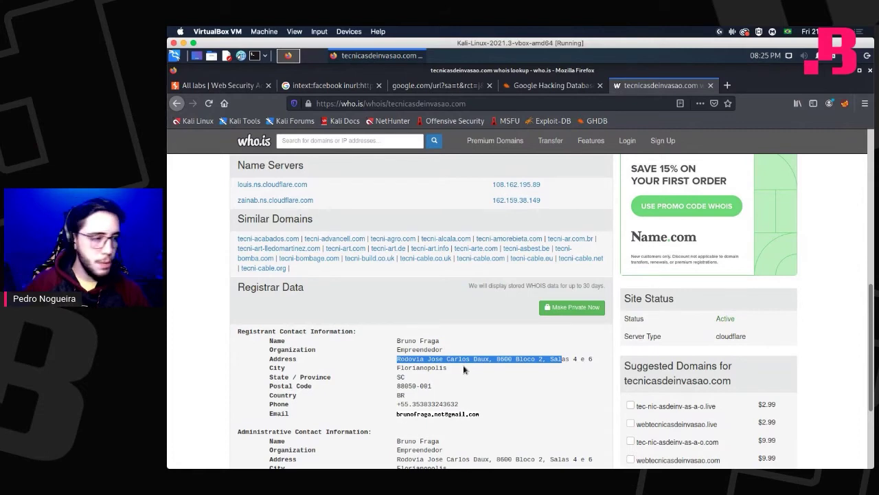
left_click(462, 371)
scroll(474, 373, "down", 3)
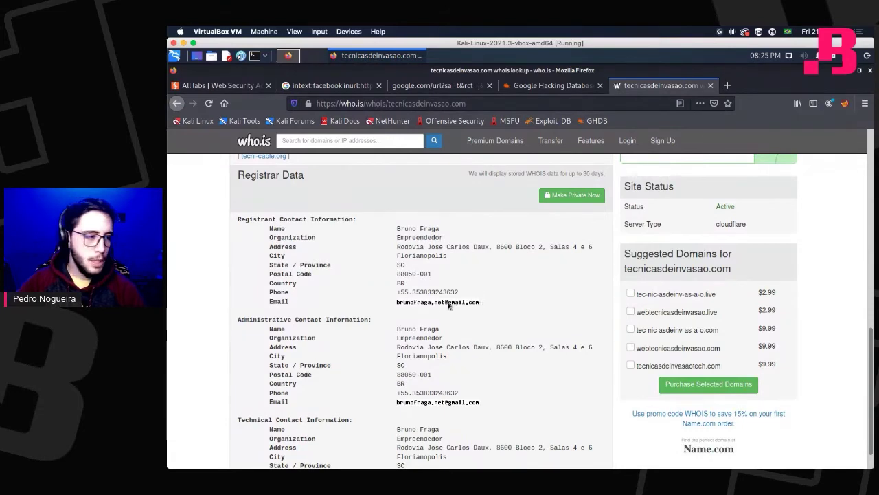
scroll(448, 305, "down", 3)
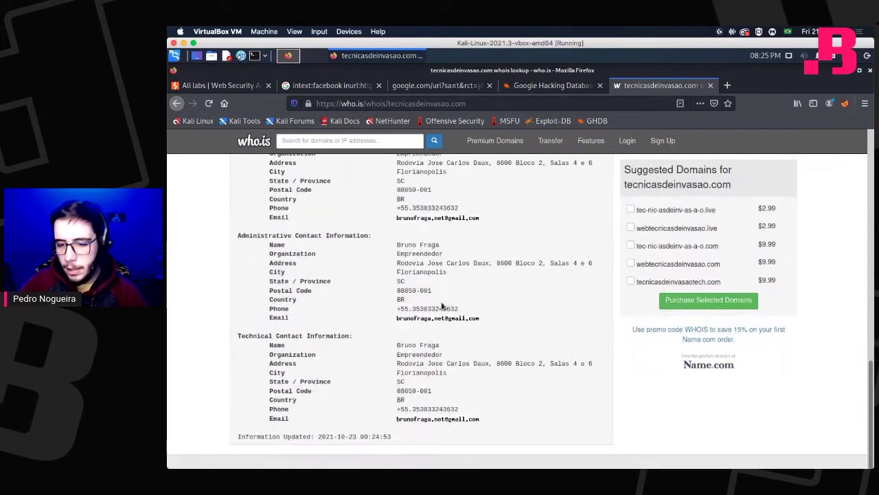
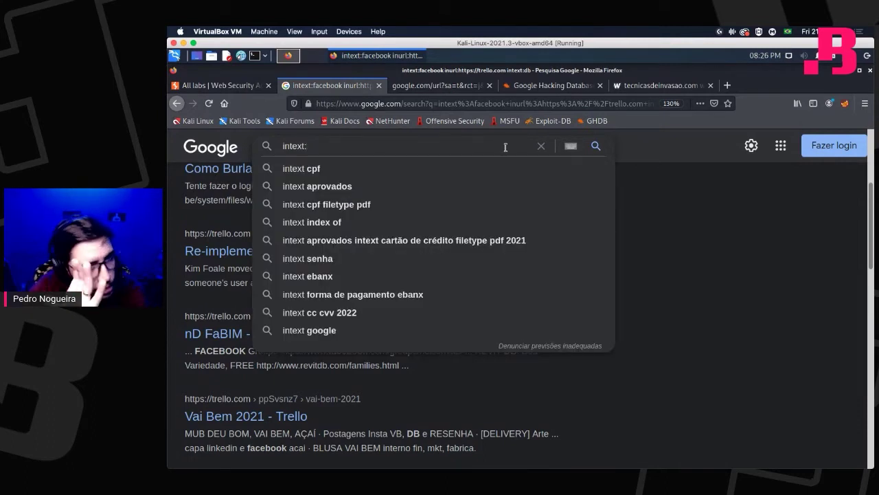
Search Google for intext:senha (about 79,700,000 results), then append 'filetype:' to the query.
type("senha")
key("Return")
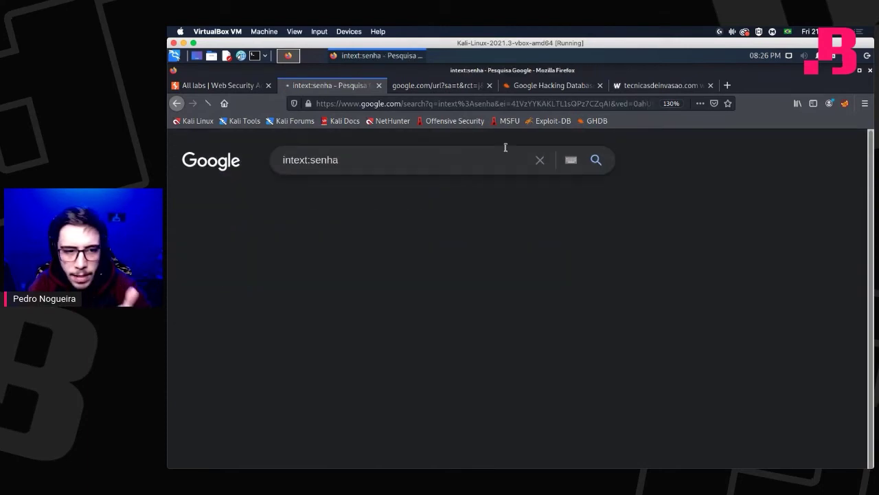
left_click(488, 159)
type("filetyp[e:")
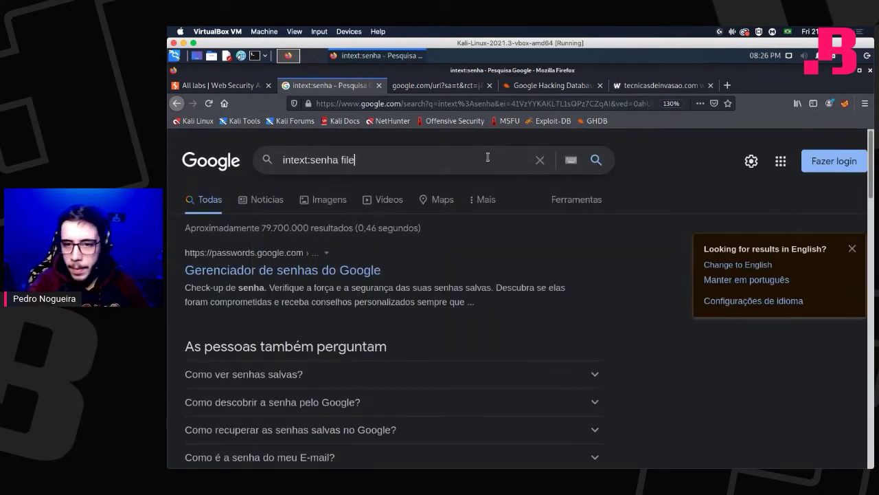
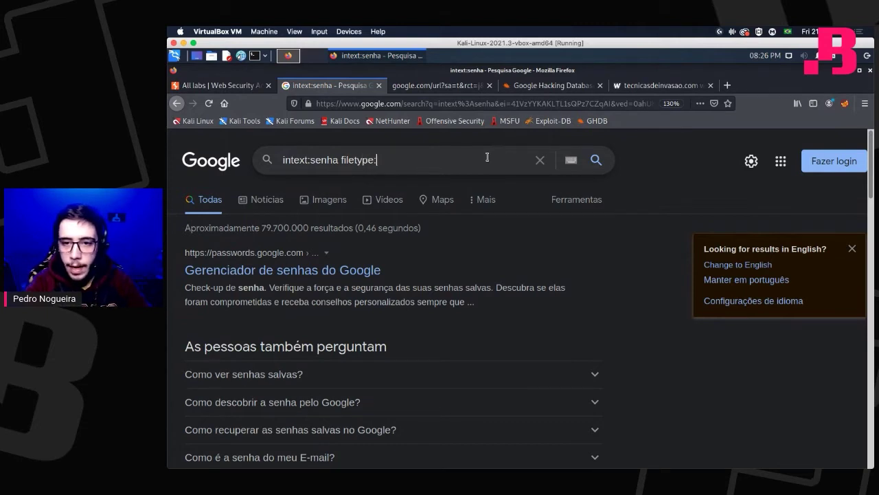
Submit the Google search 'intext:senha filetype:bkp'.
key("Return")
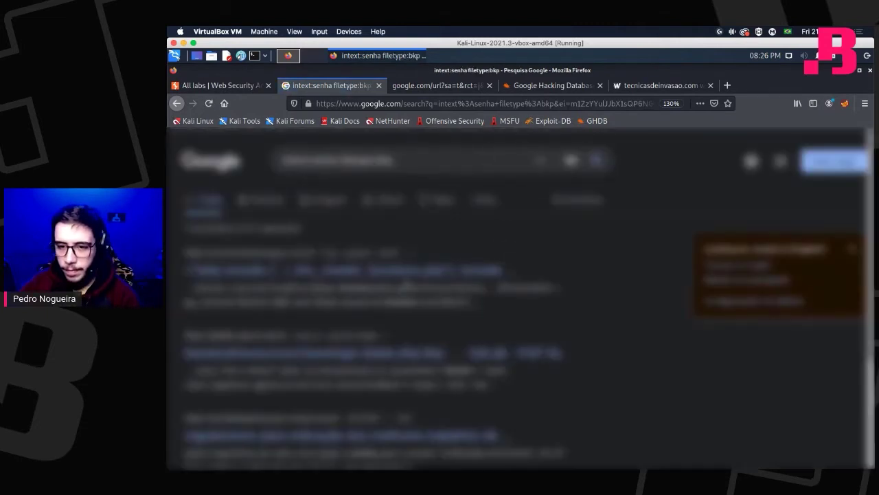
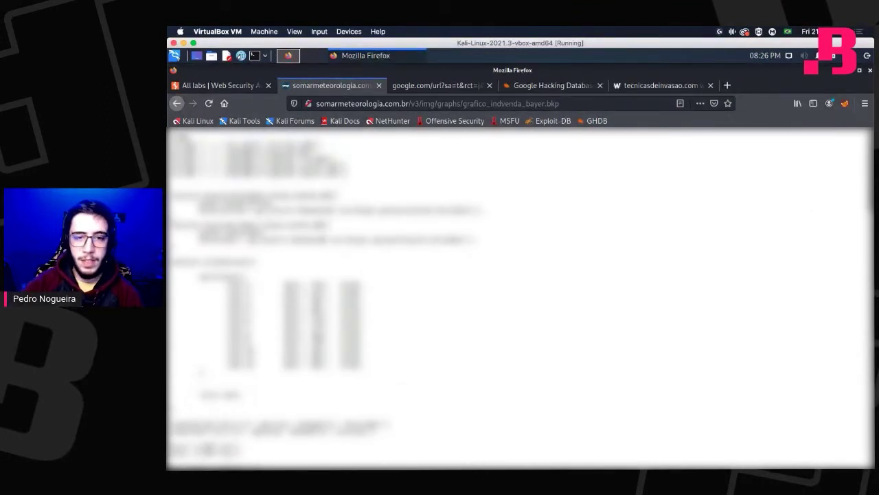
double_click(332, 101)
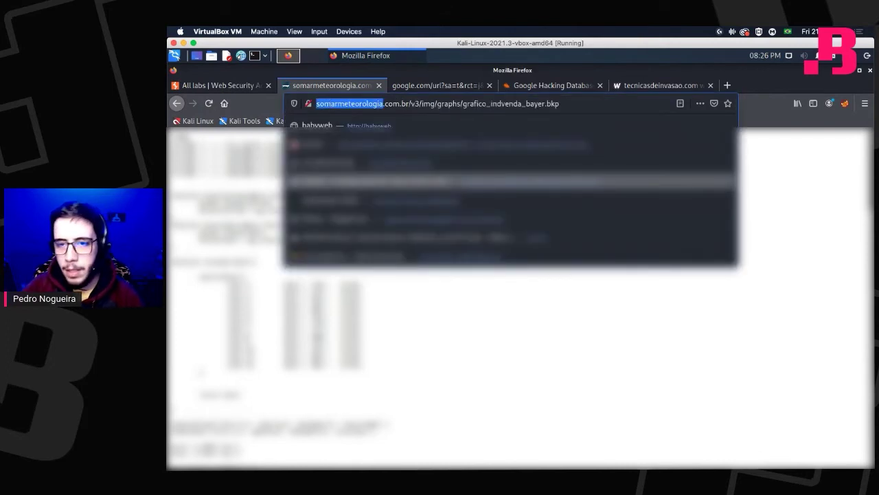
left_click(457, 299)
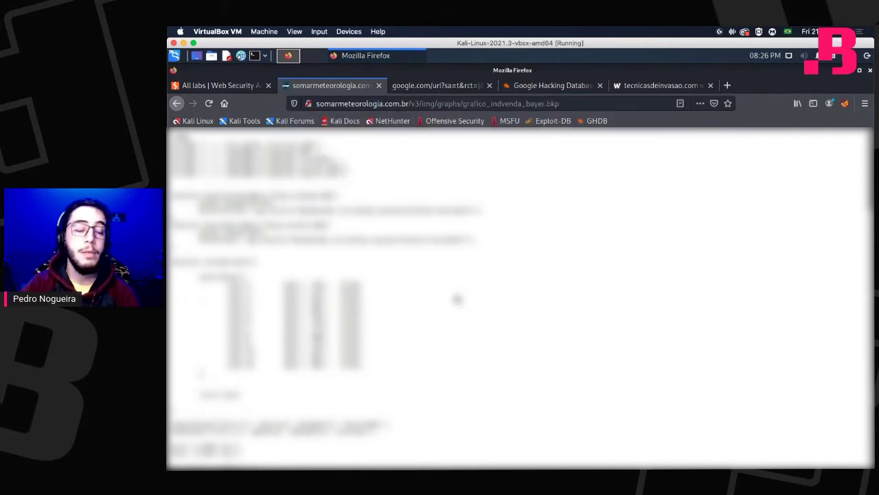
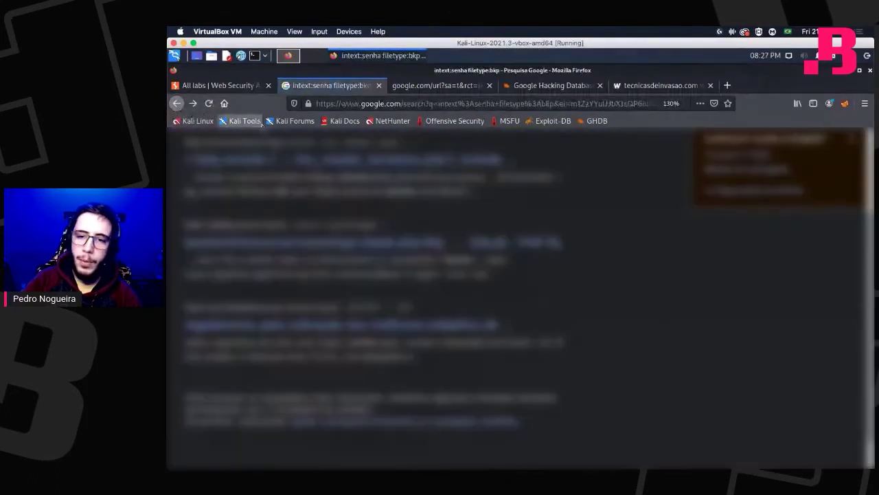
Scroll back up to the search header of the 'intext:senha filetype:bkp' Google results.
scroll(520, 300, "up", 3)
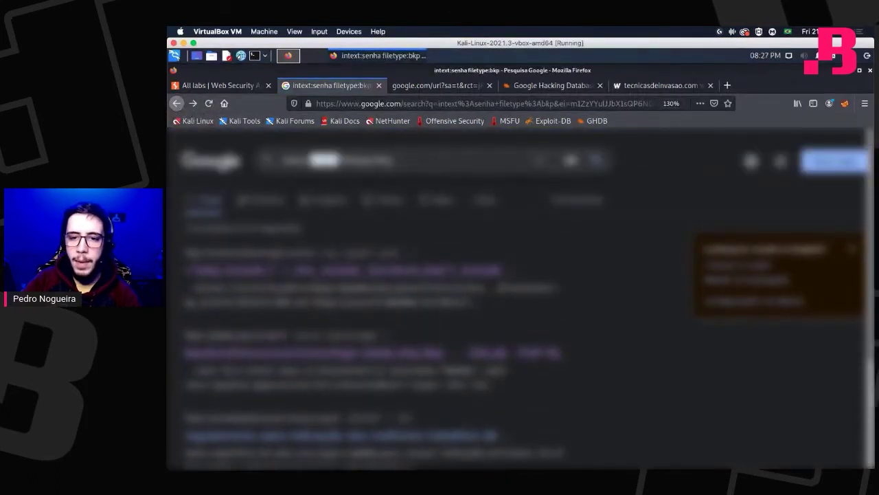
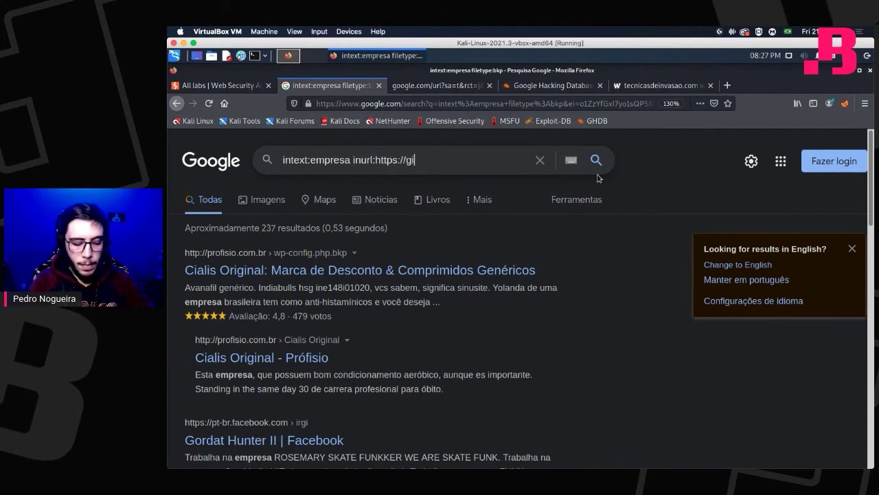
type("b.com")
key("Return")
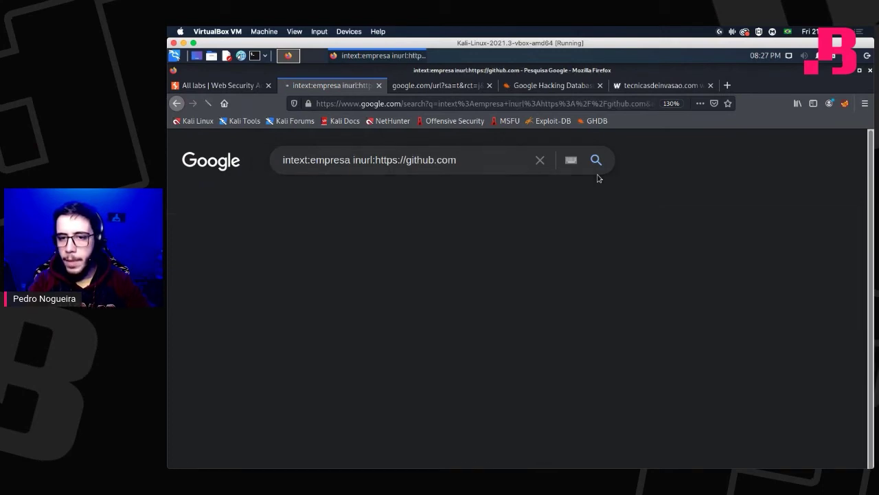
scroll(349, 282, "down", 3)
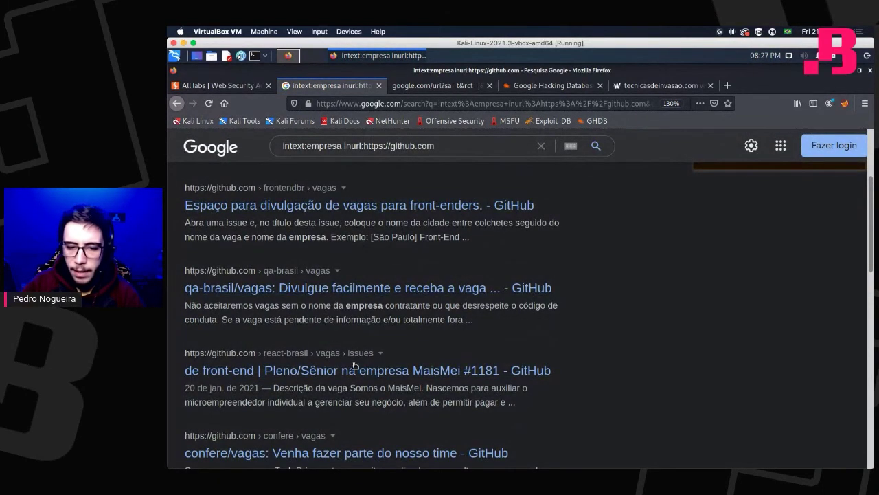
scroll(364, 350, "down", 2)
Replace 'empresa' with 'facebook' in the query and scroll the GitHub repository results.
double_click(321, 145)
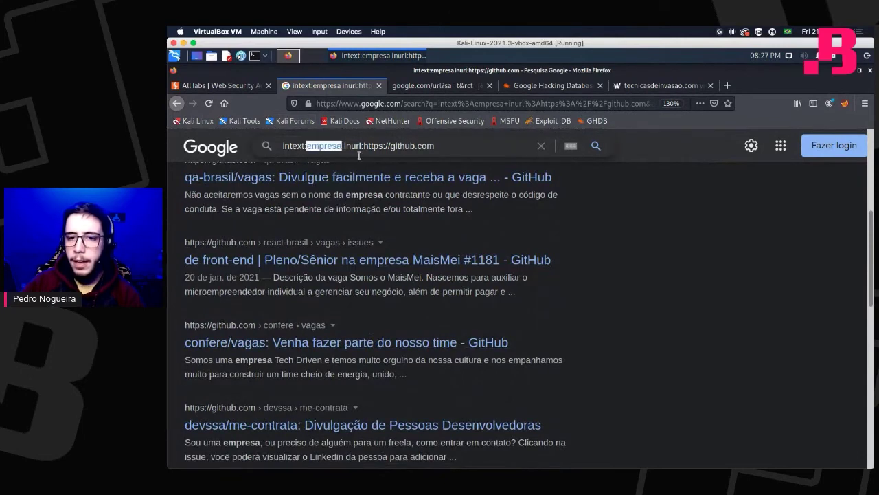
type("facebook")
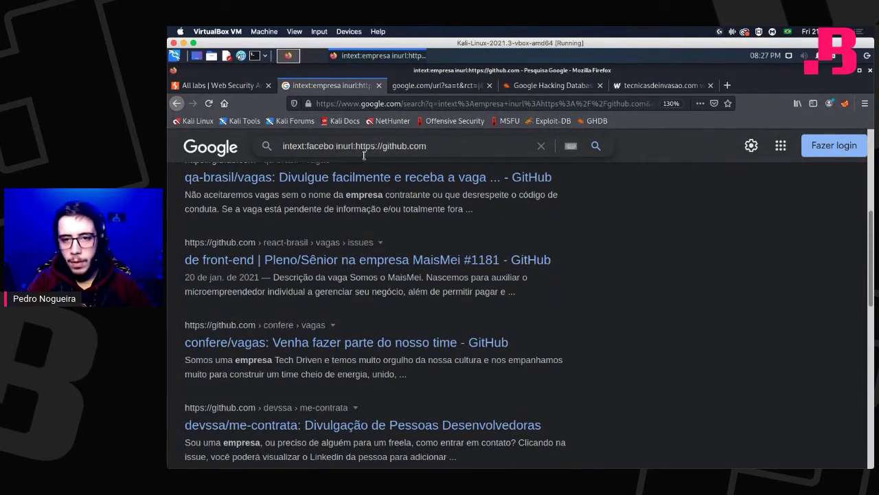
key("Return")
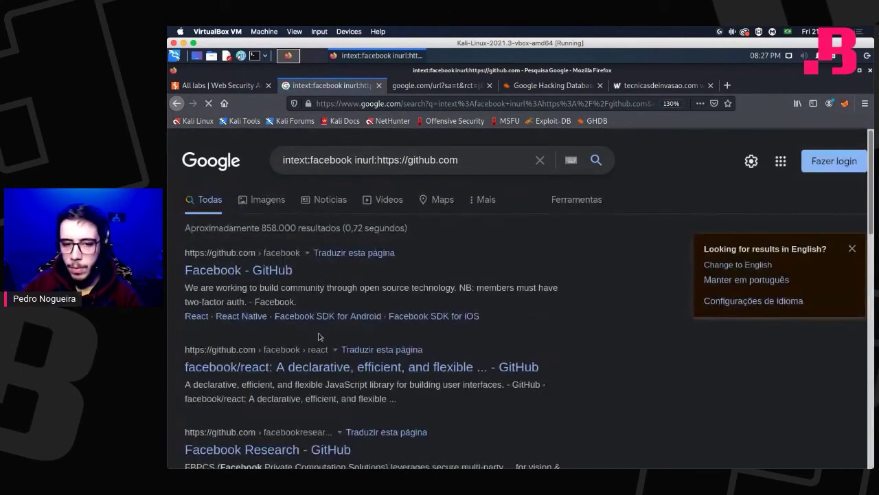
scroll(303, 289, "down", 5)
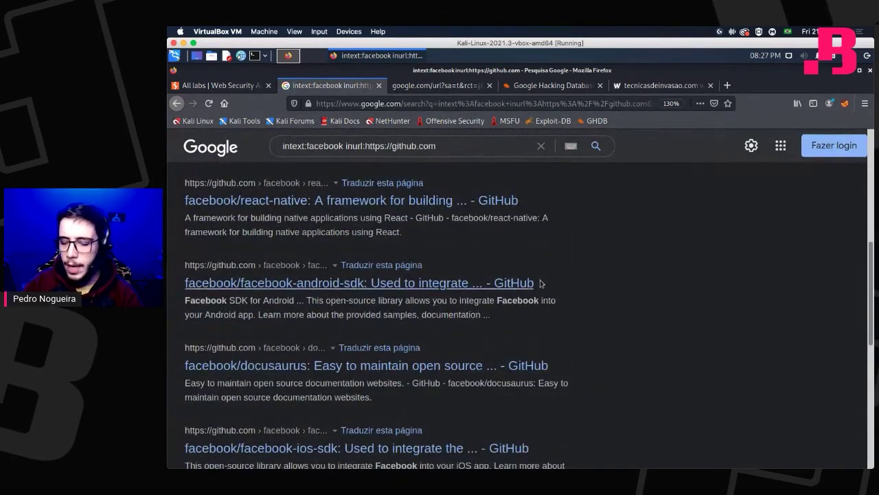
scroll(412, 309, "down", 3)
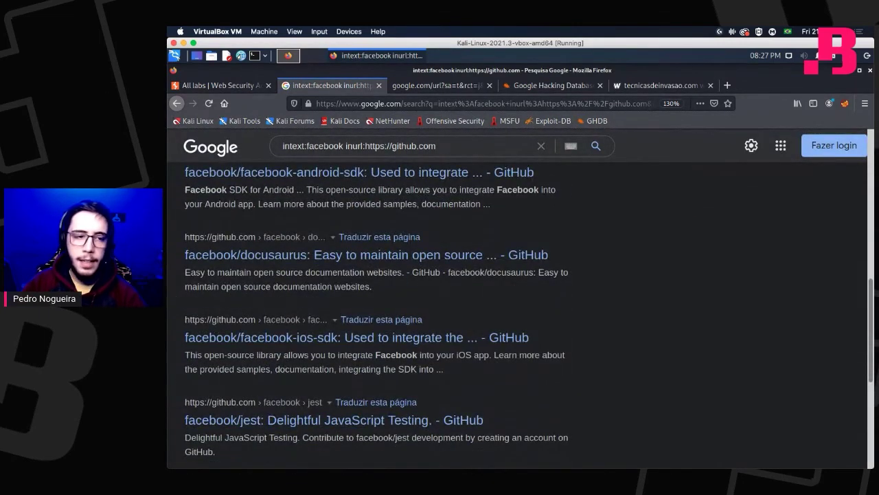
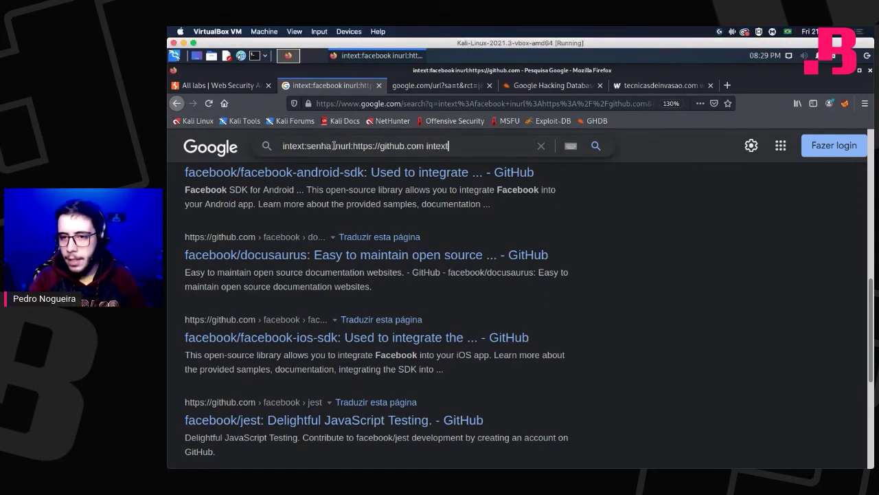
type(":login")
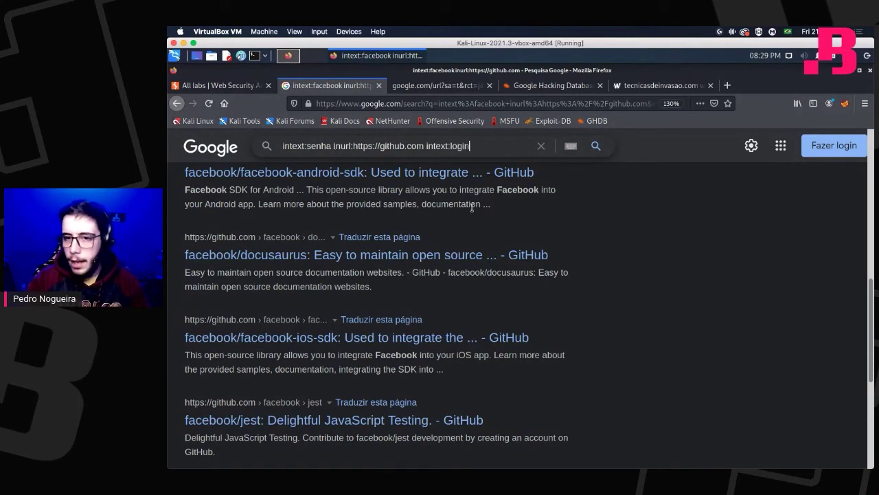
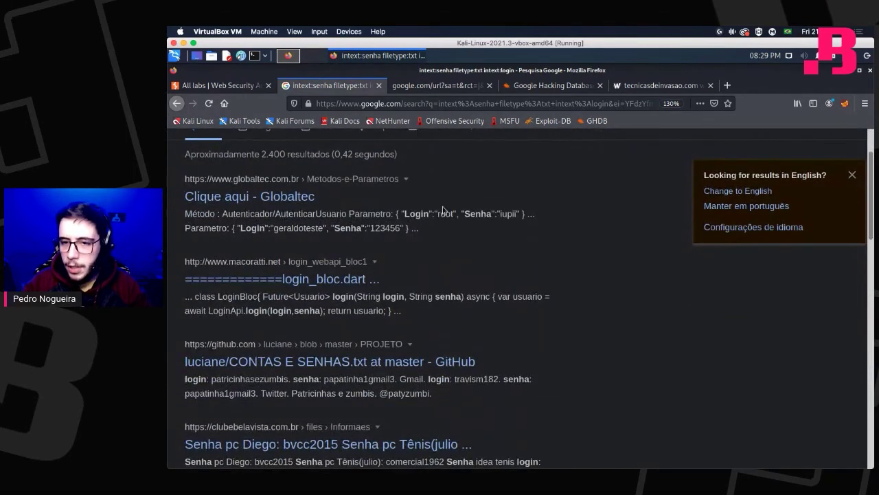
scroll(447, 214, "down", 5)
Scroll down through the exposed login/password text-file results, then back to the top.
scroll(448, 157, "up", 8)
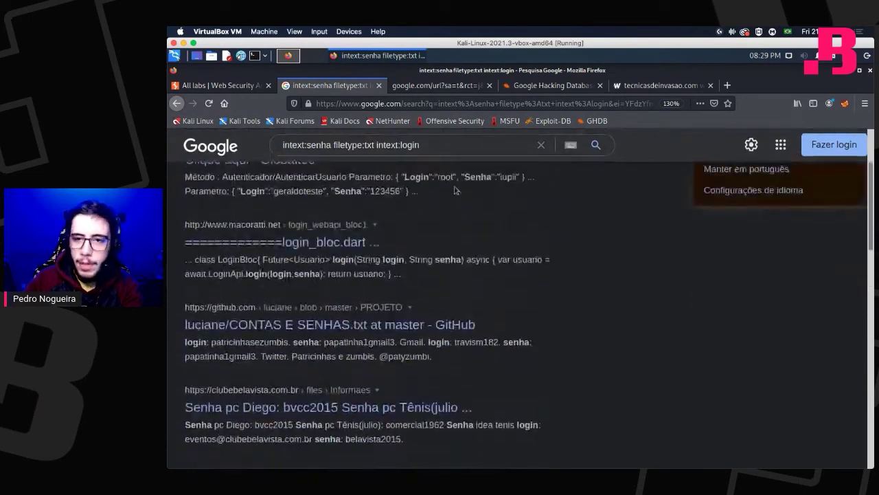
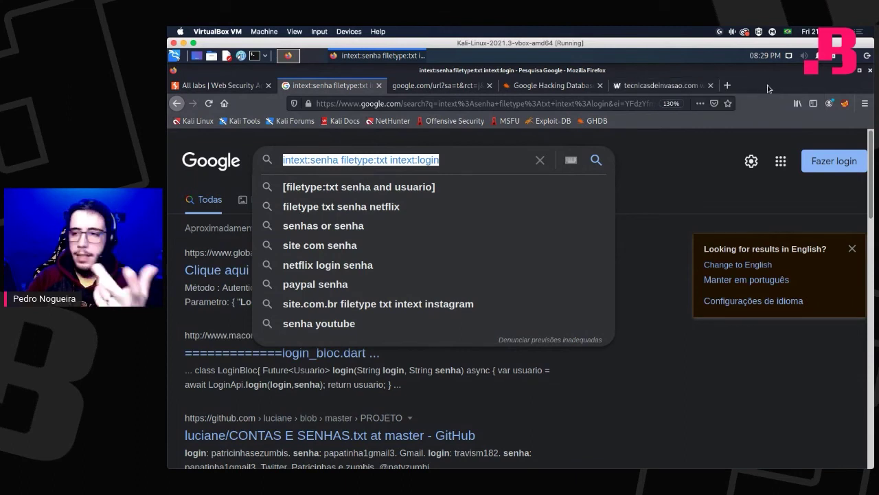
Open a new blank tab beside the Google dork results.
left_click(729, 86)
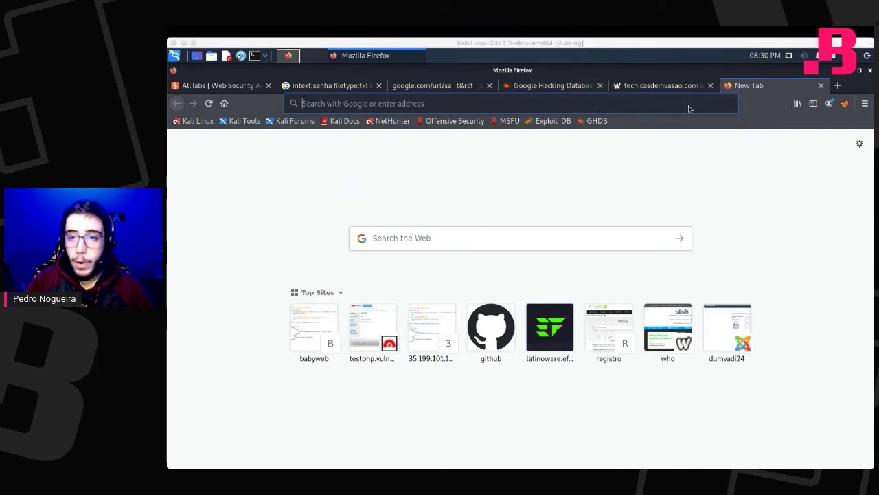
Search Google for 'way back machine' and open the Wayback Machine – Internet Archive page.
left_click(421, 235)
type("wa")
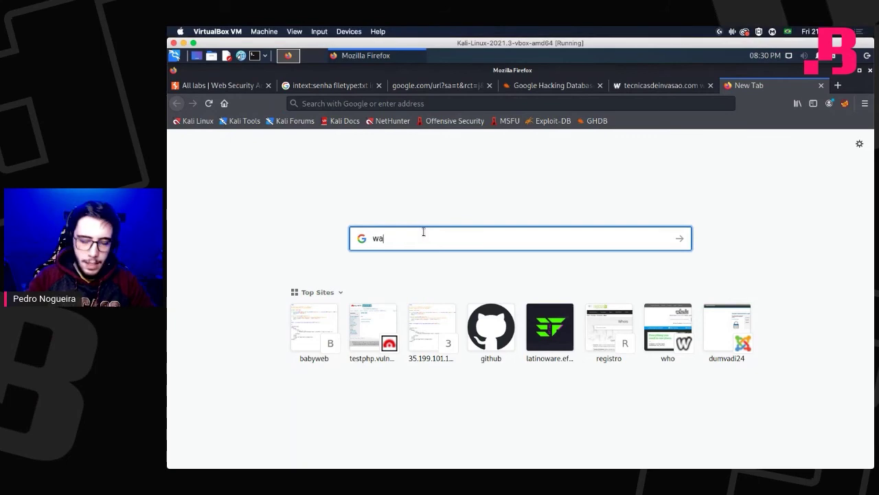
type("y back machine")
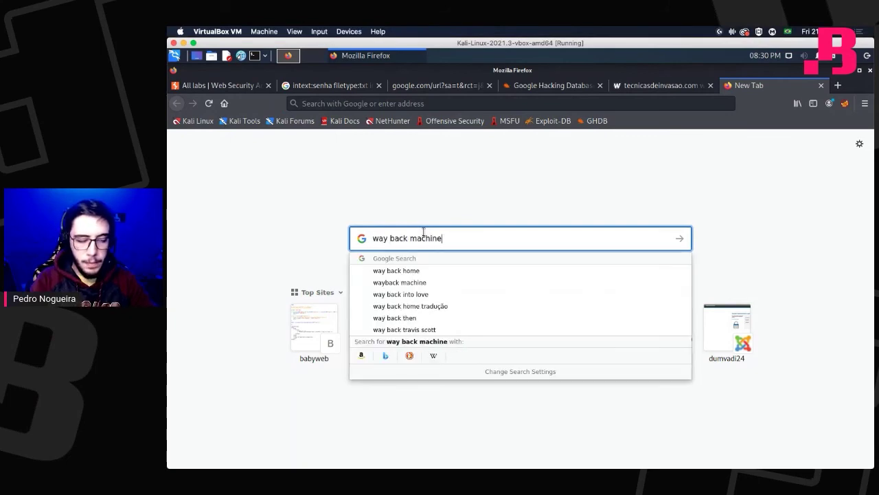
key("Return")
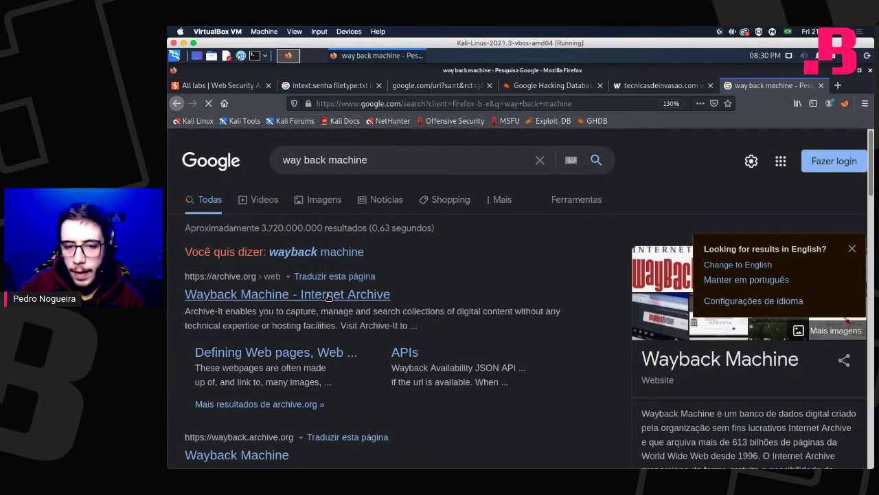
left_click(330, 294)
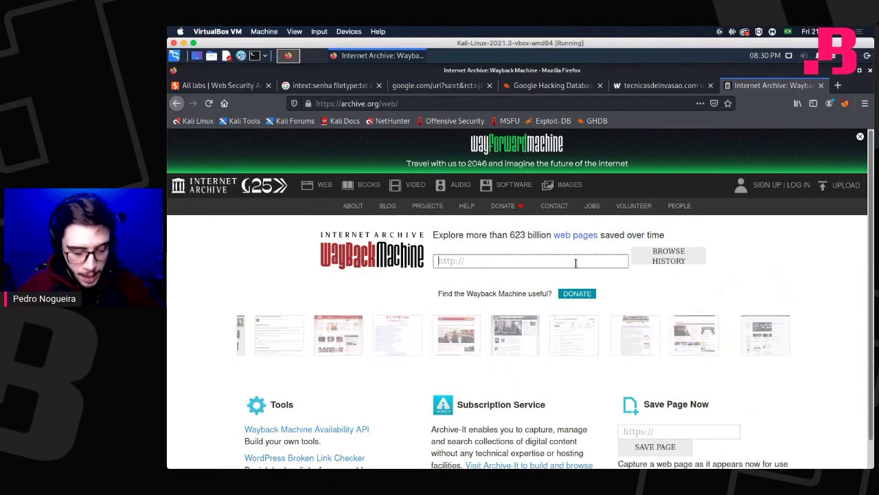
type("https:/")
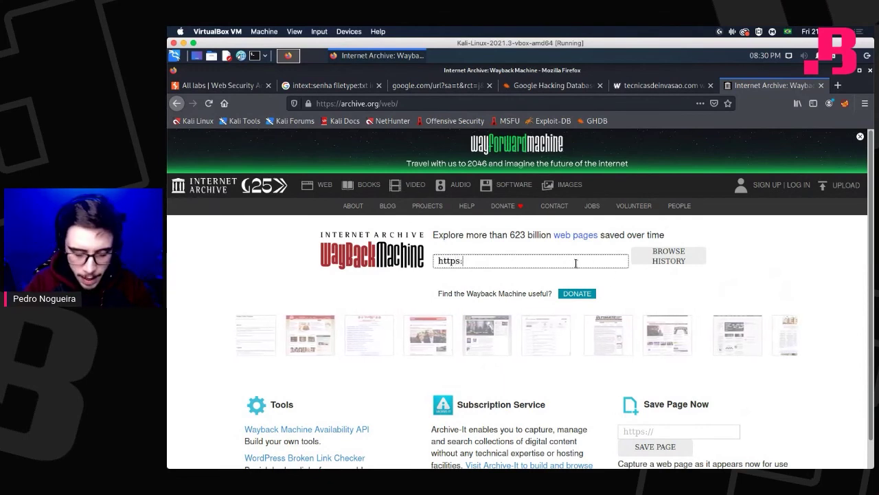
type("/fa")
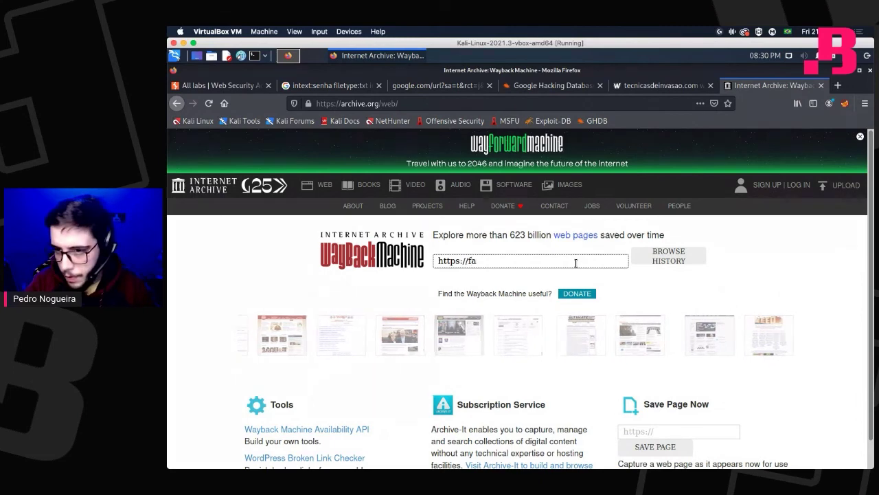
type("cebook.com")
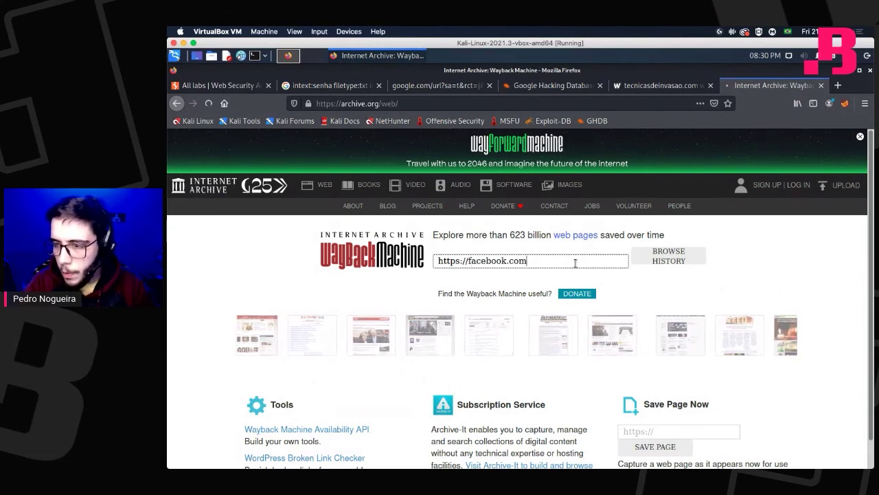
key("Return")
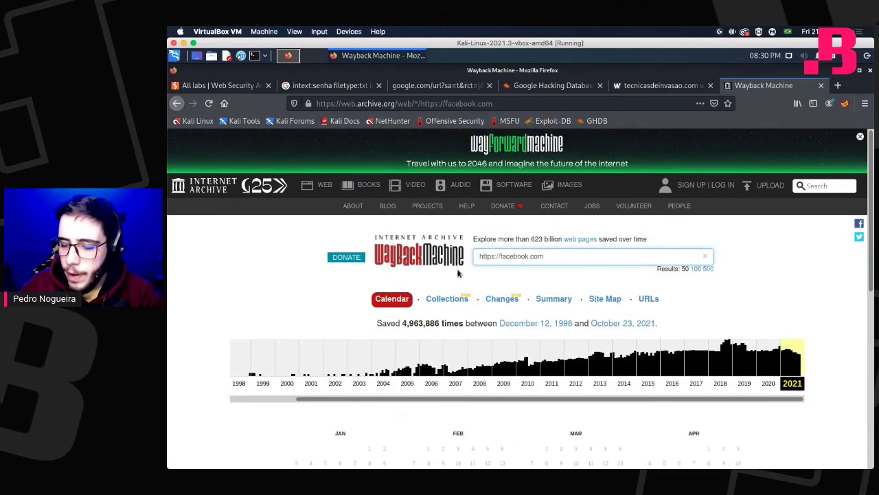
left_click(426, 374)
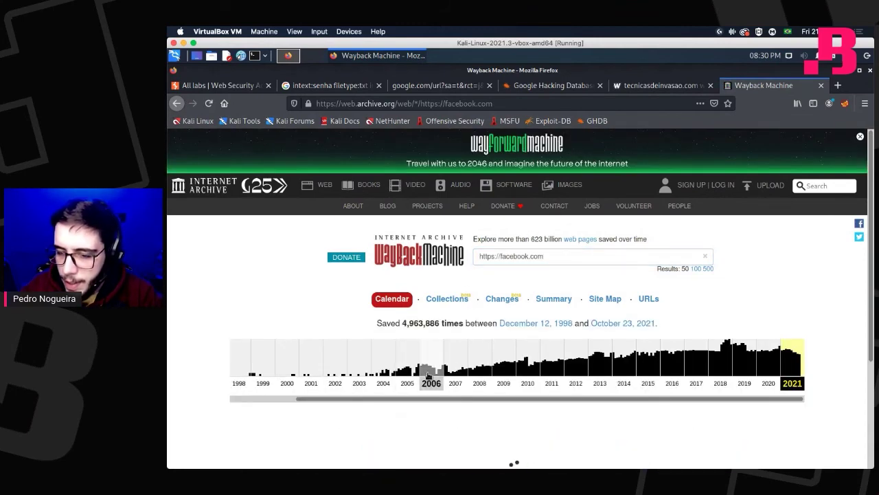
scroll(492, 376, "down", 3)
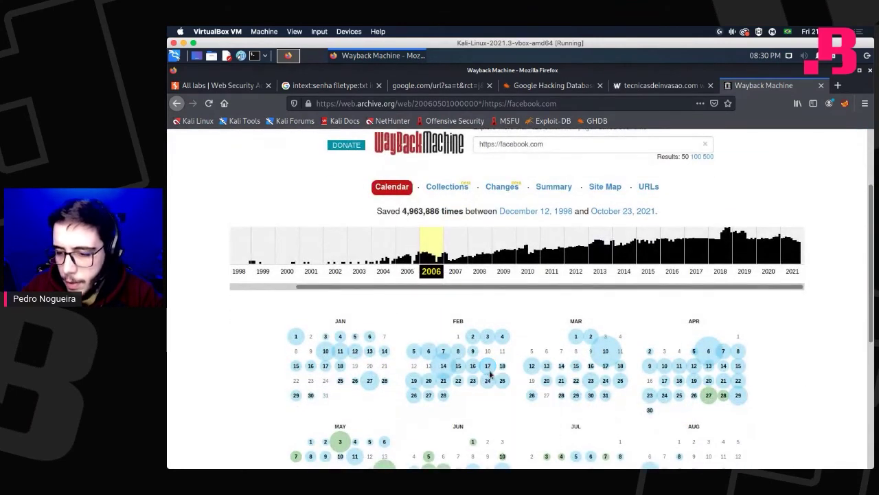
Open the February 17, 2006 02:25:51 snapshot of facebook.com.
mouse_move(487, 366)
left_click(504, 407)
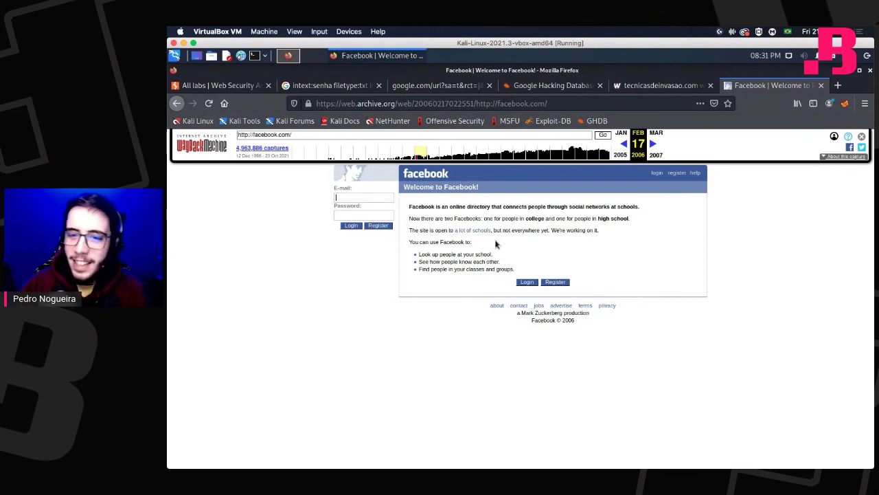
Load the February 17, 2003 facebook.com capture from the Wayback timeline.
left_click(330, 160)
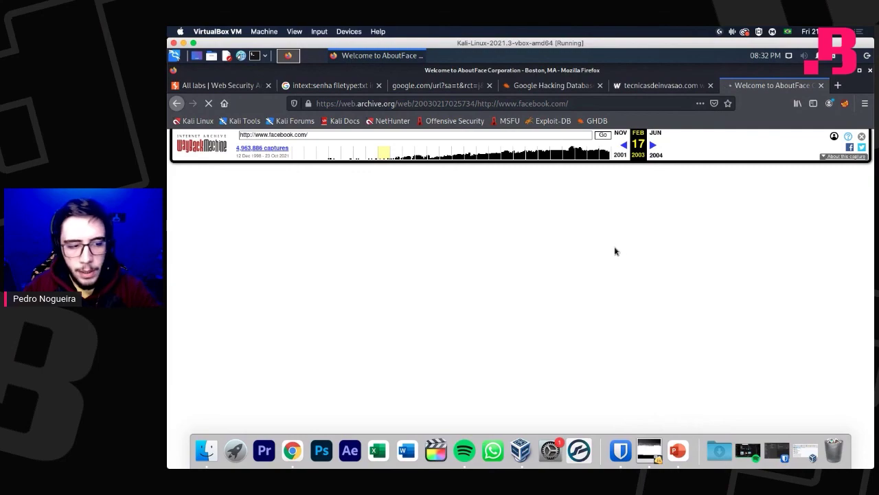
Return to the 'All labs | Web Security Academy' tab.
left_click(234, 85)
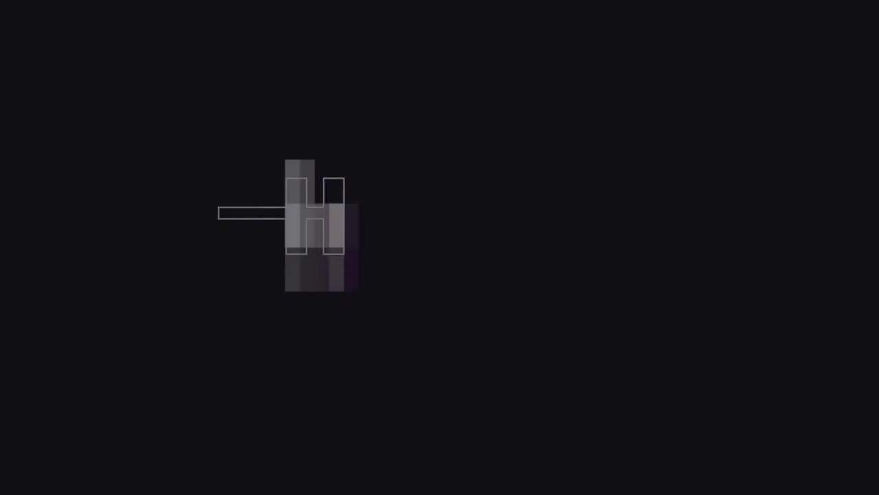